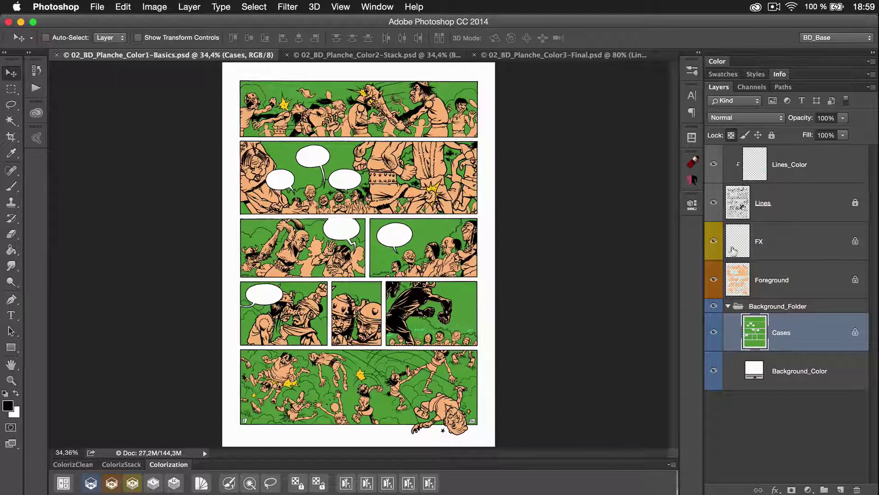
Toggle the visibility of the Foreground, Lines, Lines_Color and Cases layers to examine what each contributes to the comic page
left_click(714, 280)
left_click(712, 279)
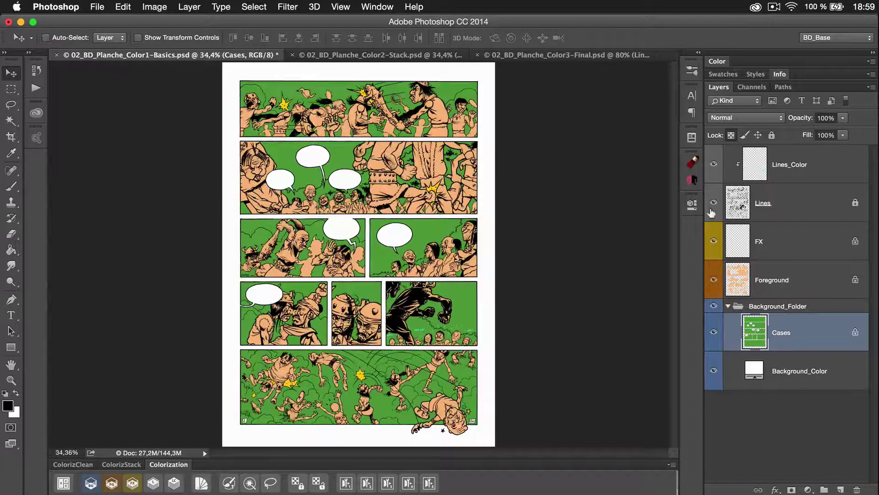
left_click(713, 203)
left_click(713, 203)
left_click(713, 163)
left_click(714, 281)
left_click(714, 281)
left_click(715, 331)
left_click(714, 331)
View the 02_BD_Planche_Color2-Stack.psd document, followed by 02_BD_Planche_Color3-Final.psd, to compare the colouring stages
left_click(400, 56)
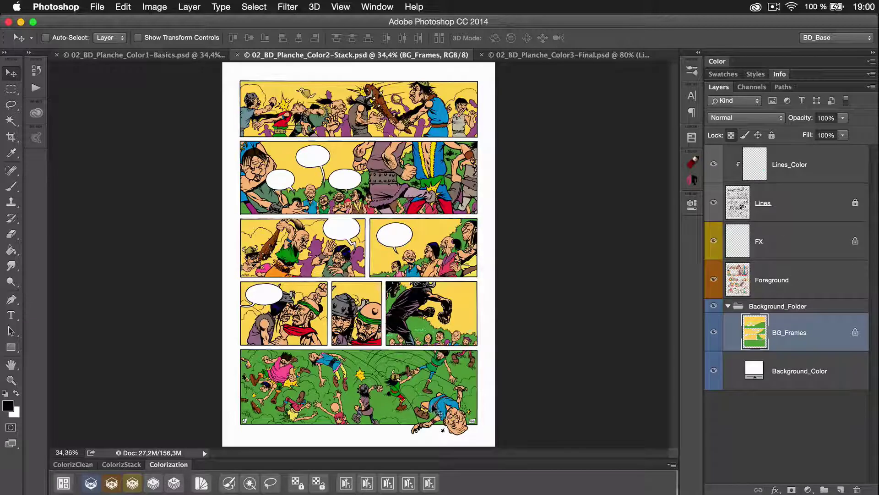
left_click(516, 56)
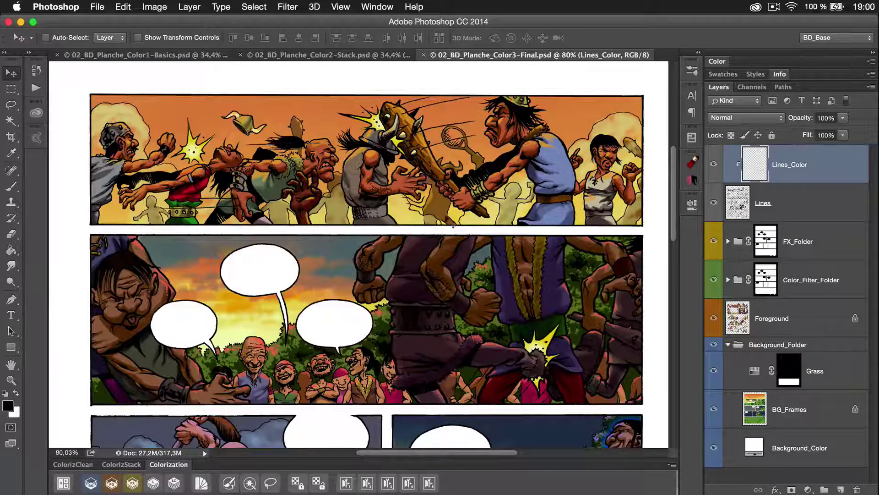
Open and enlarge the AD Artbox 2 tool collection, look through its brushes down to the end, and close it
left_click(693, 161)
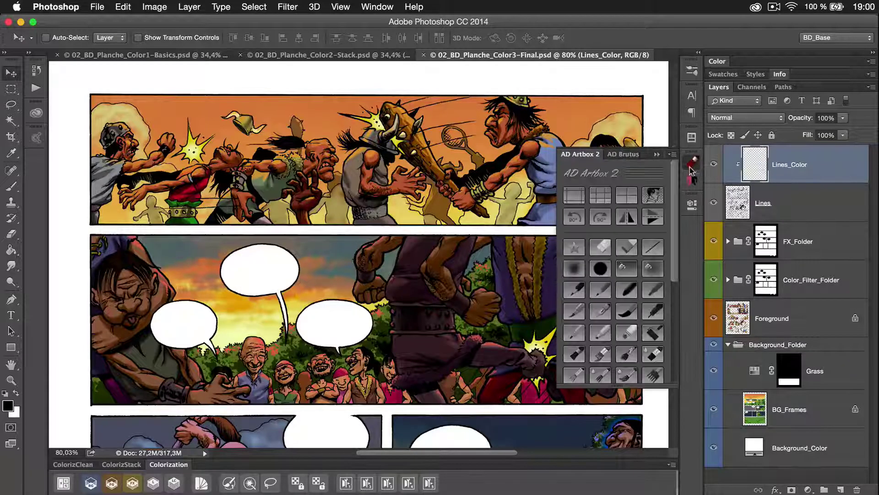
left_click_drag(670, 381, 659, 489)
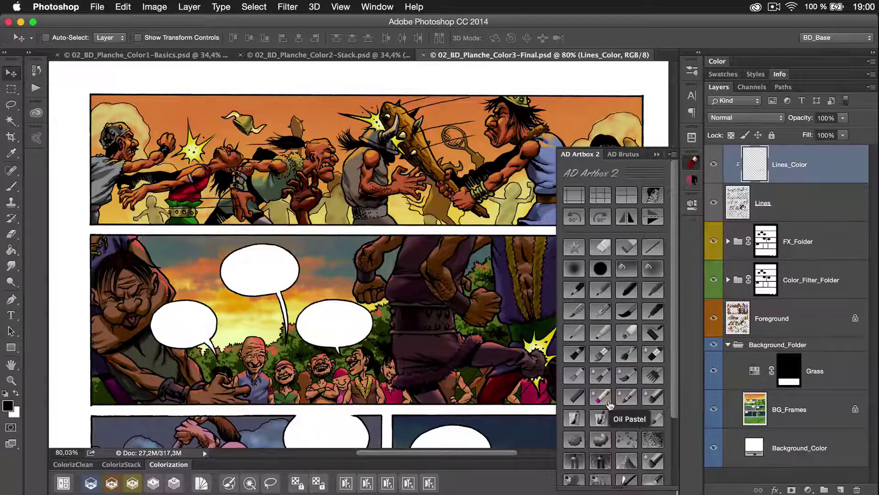
scroll(679, 298, "down", 5)
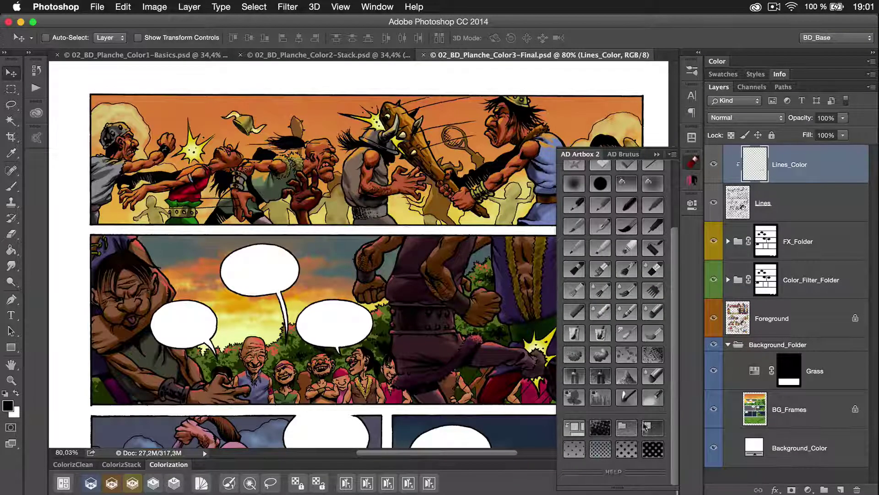
left_click_drag(673, 394, 678, 241)
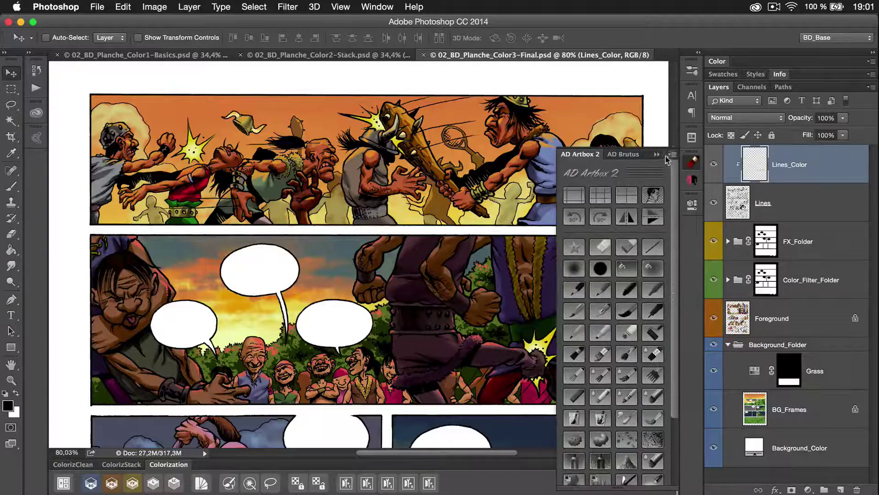
left_click(692, 162)
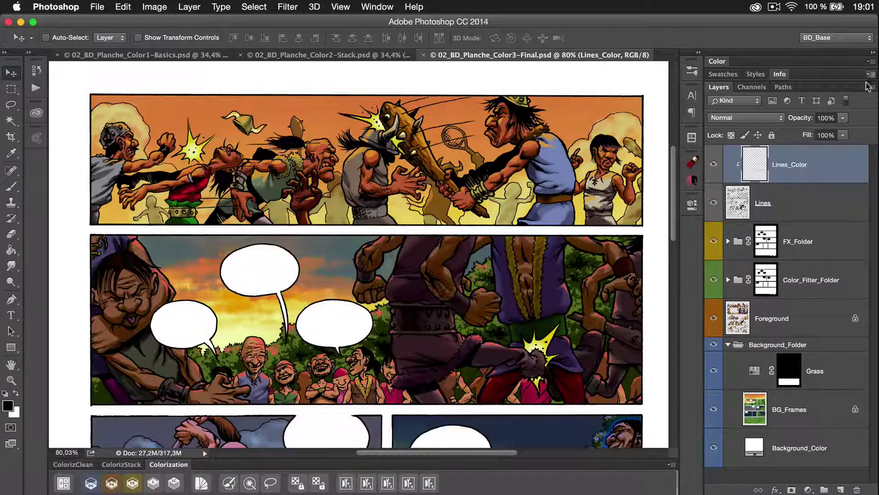
left_click(873, 54)
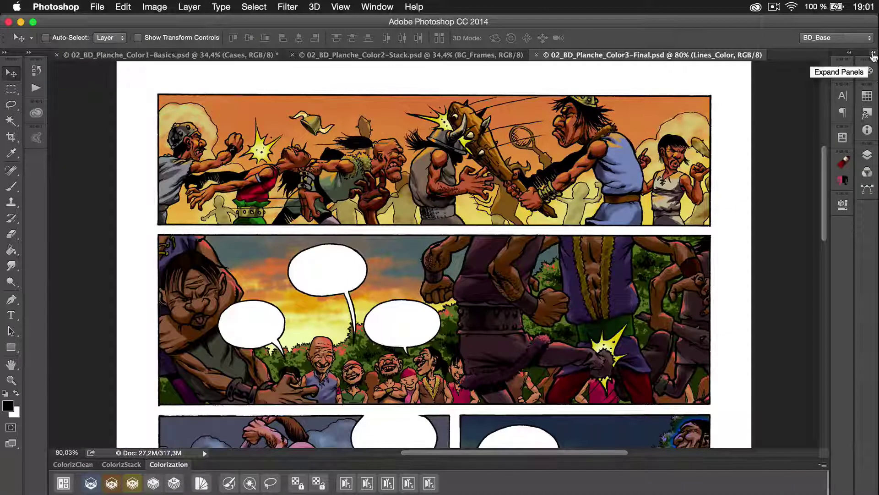
left_click(874, 54)
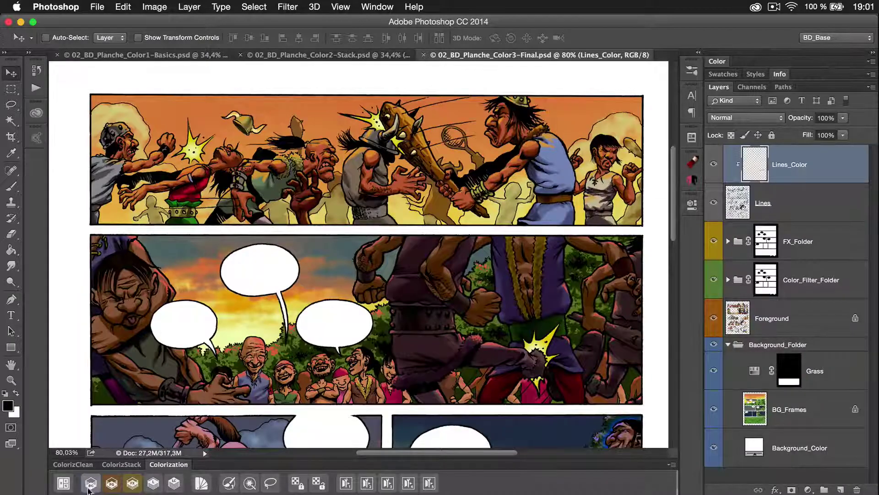
Try the Colorization shortcuts that select the background, foreground, FX, Lines and Lines_Color layers, and collapse FX_Folder
left_click(90, 487)
left_click(116, 488)
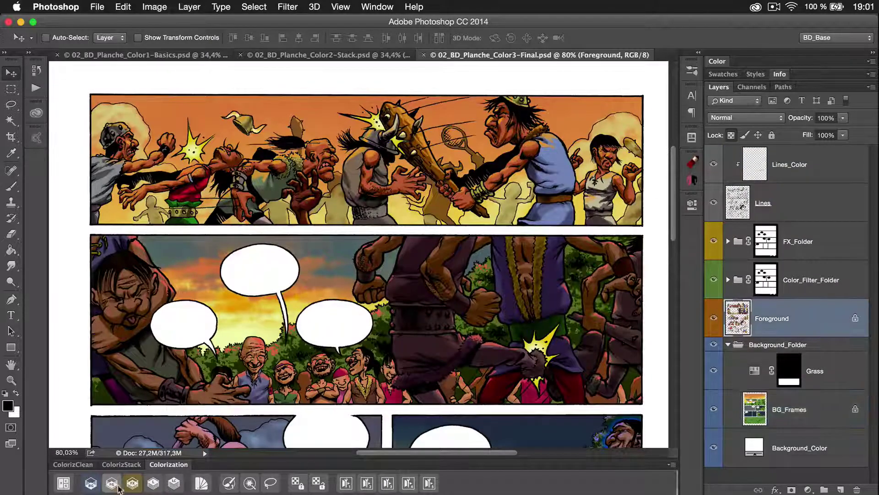
left_click(132, 484)
left_click(153, 485)
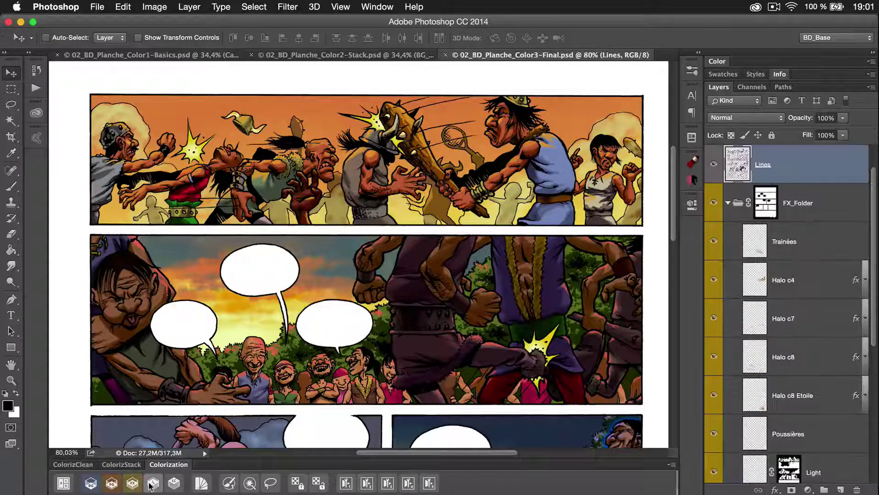
left_click(172, 484)
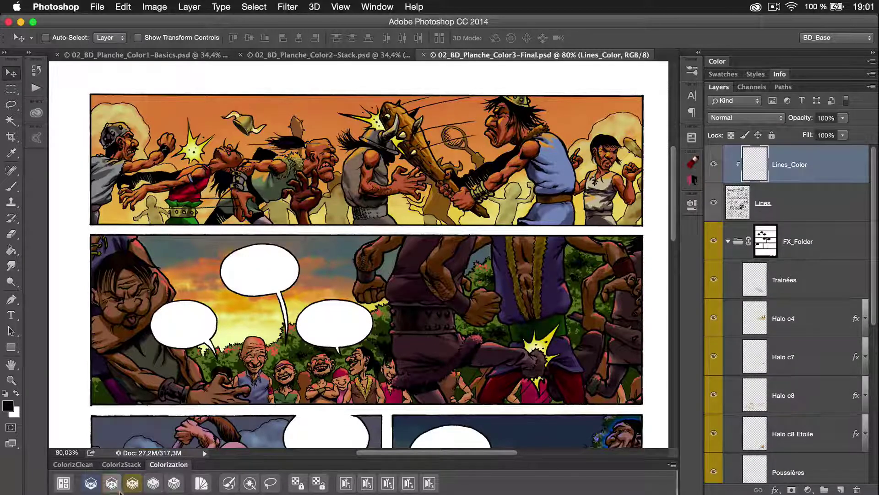
left_click(727, 242)
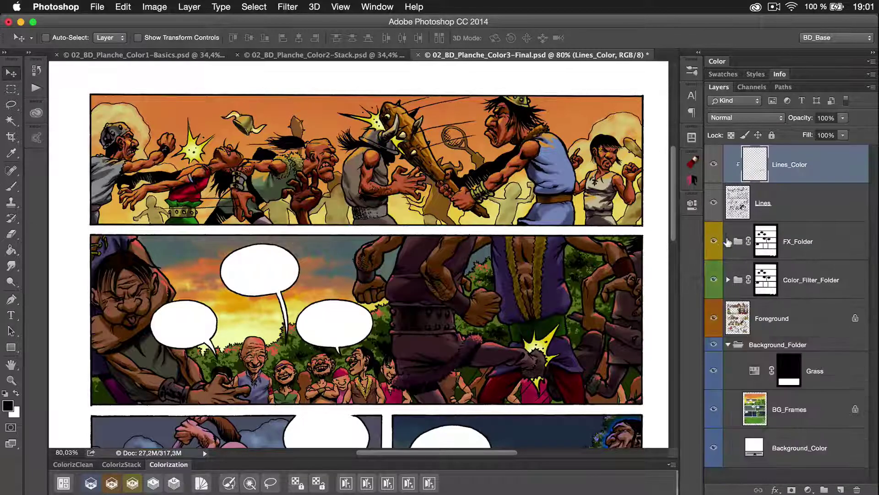
left_click(754, 408)
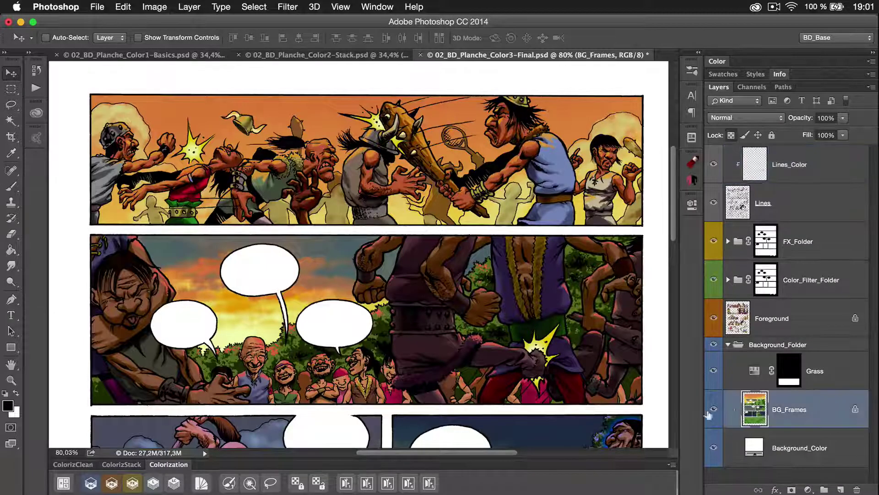
left_click(91, 489)
Close all open documents without saving, applying that choice to all of them
key("super+alt+w")
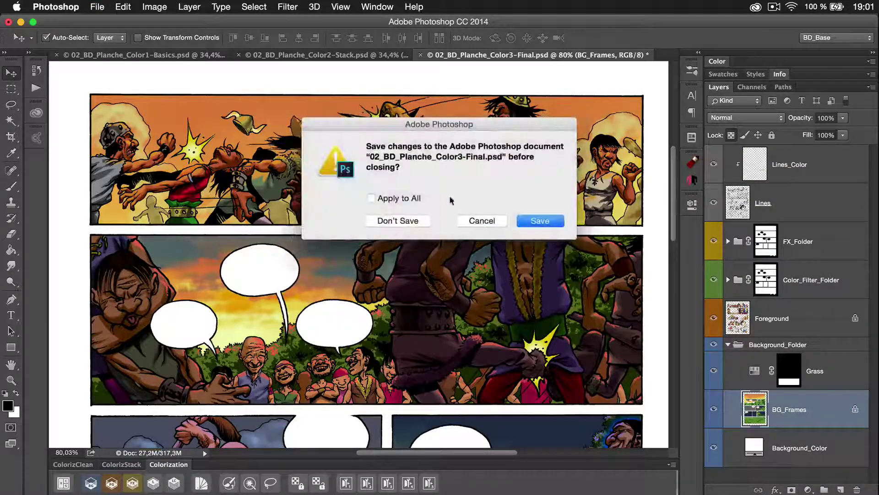
left_click(405, 199)
left_click(397, 220)
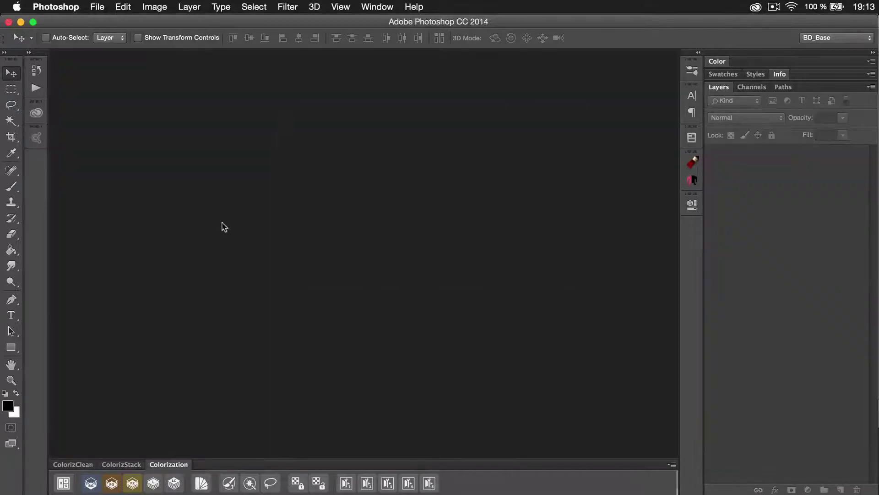
Reopen the recent file 02_BD_Planche_Color2-Stack.psd and bring the club-wielding character in the third row into close view
left_click(97, 7)
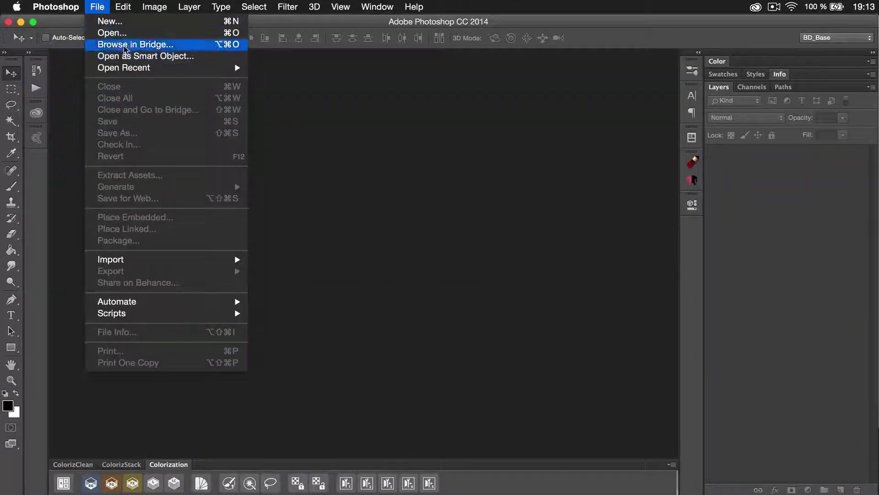
mouse_move(138, 67)
left_click(300, 68)
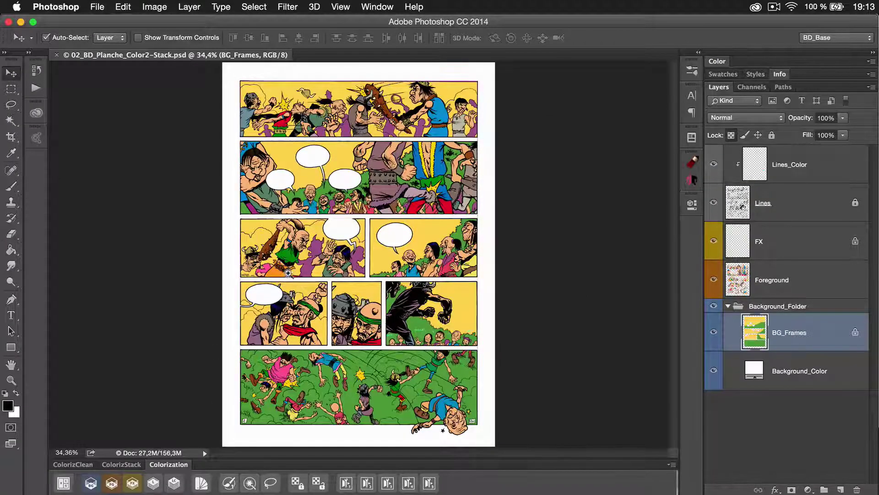
left_click_drag(293, 275, 365, 283)
scroll(366, 282, "up", 5)
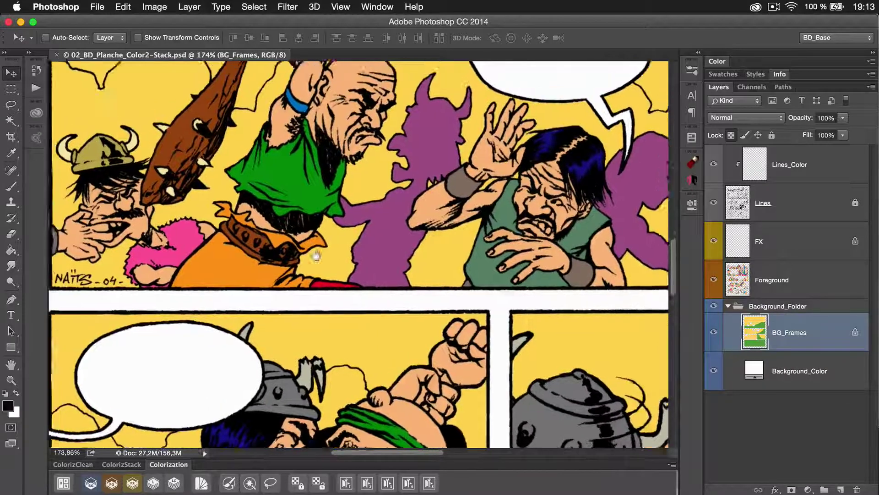
Select the Foreground layer and toggle the Lines layer off and on to check the flat colours beneath
left_click(744, 278)
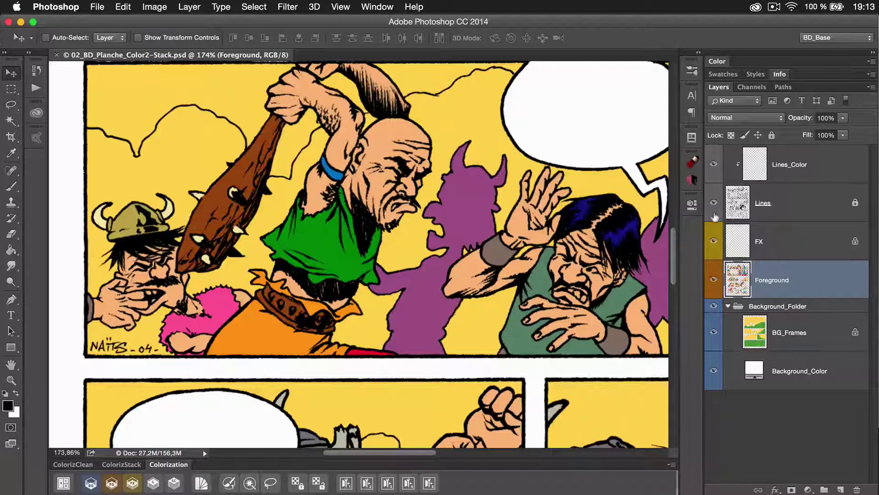
left_click(713, 202)
left_click(714, 201)
Activate the Colorization Magic Wand, dismiss the error, and load the Colorization tool presets for it
left_click(250, 483)
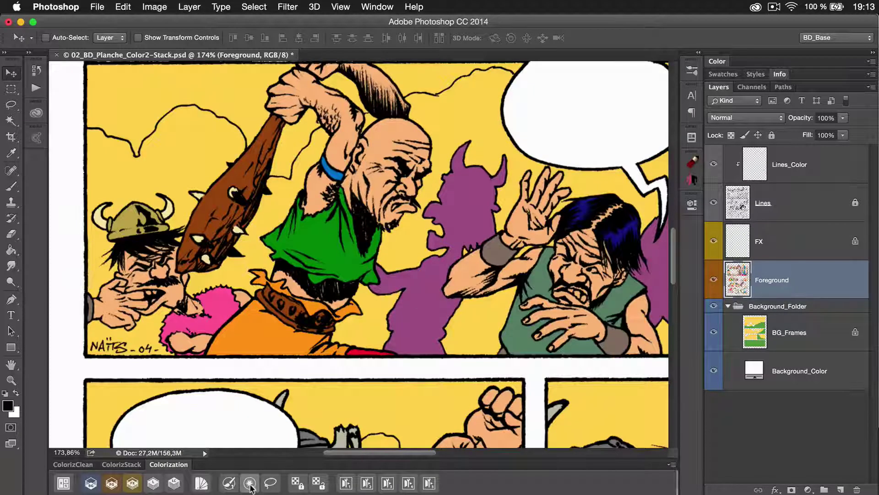
left_click(543, 204)
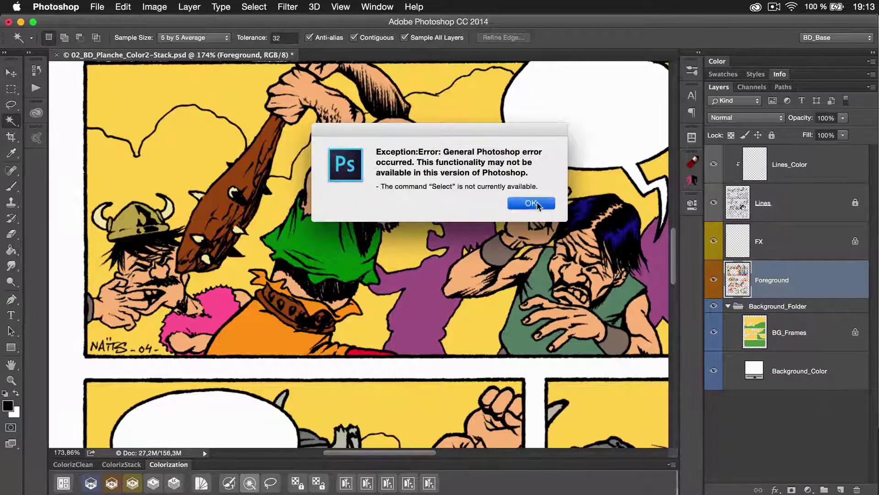
left_click(31, 38)
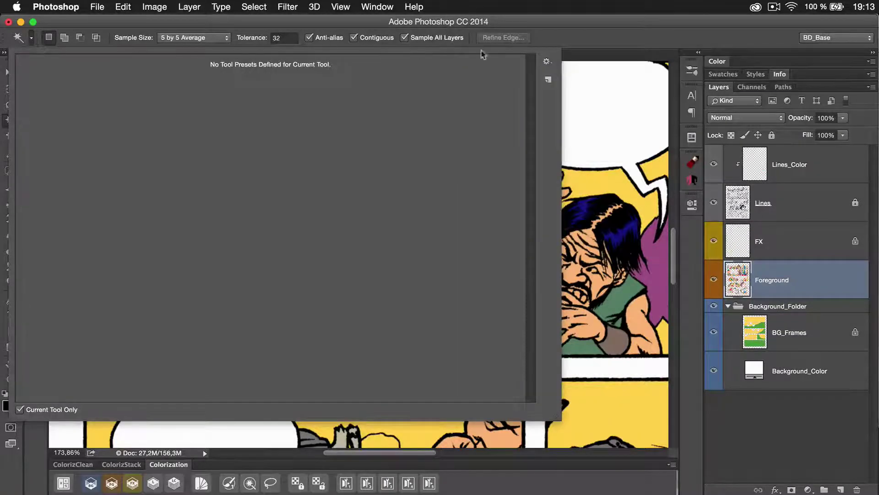
left_click(546, 61)
left_click(597, 388)
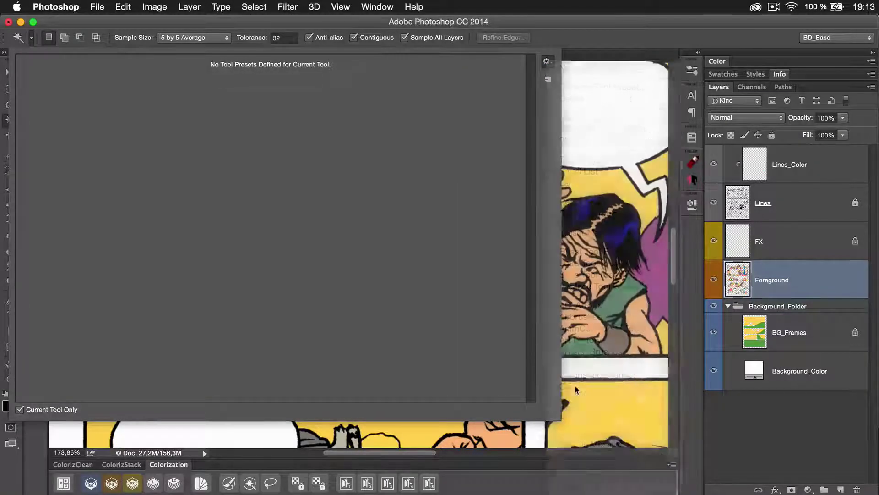
left_click(397, 200)
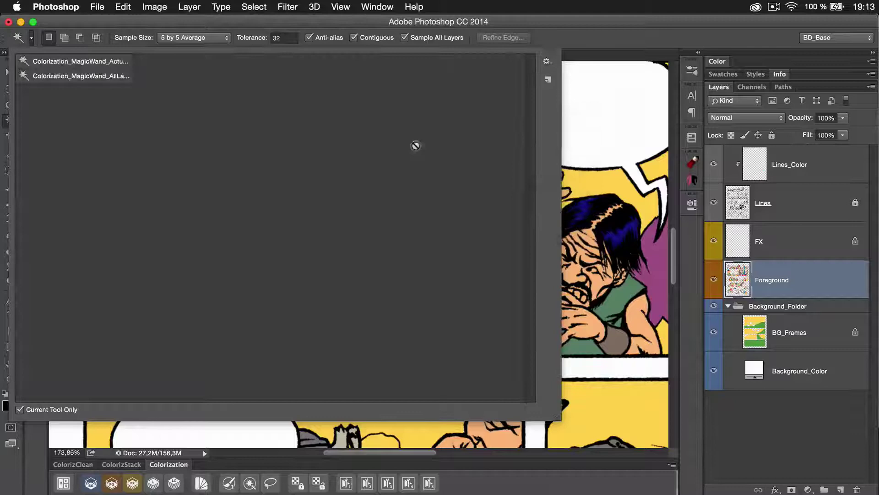
left_click(535, 40)
Compare Magic Wand selections of the orange garment with Sample All Layers on and off, leaving the option off and nothing selected
left_click(261, 336)
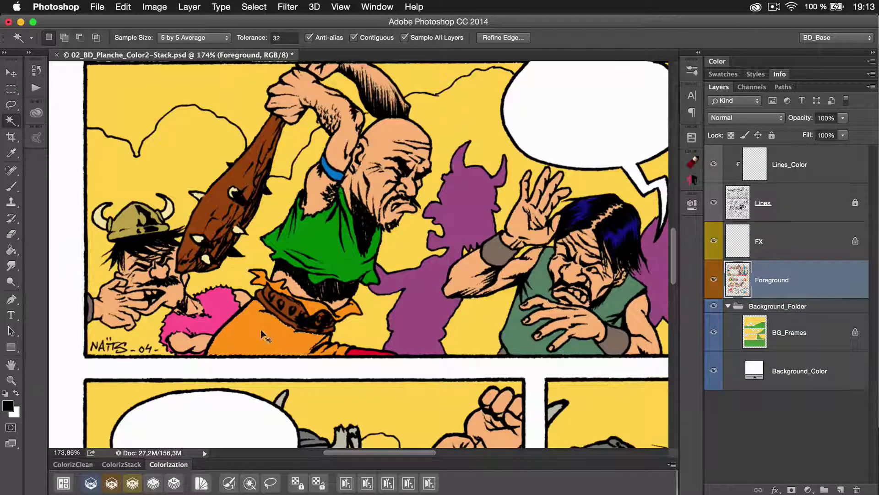
key("super+d")
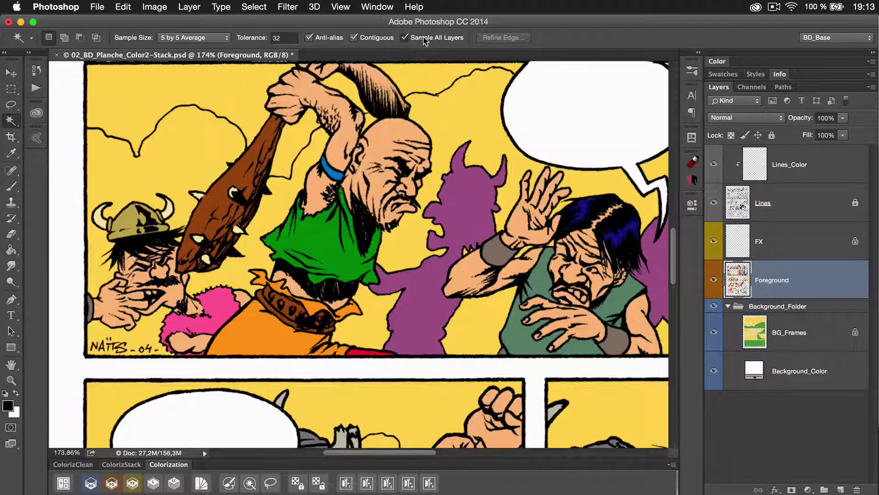
left_click(280, 338)
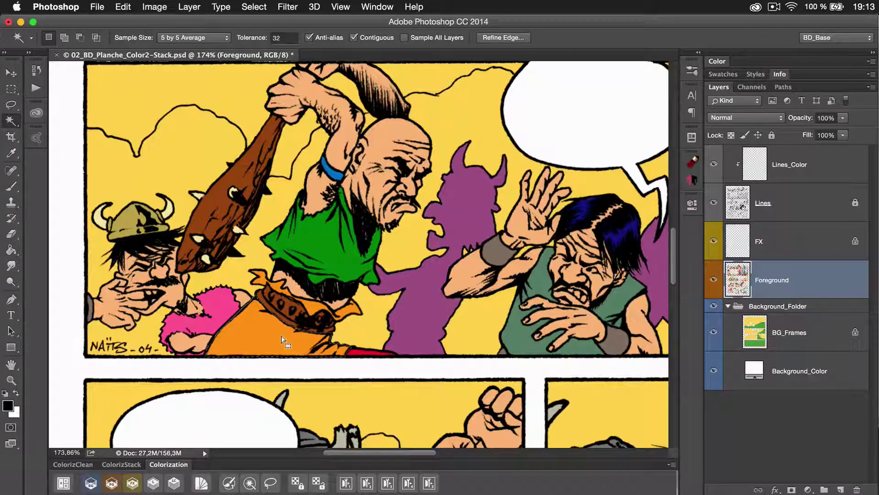
scroll(290, 342, "up", 5)
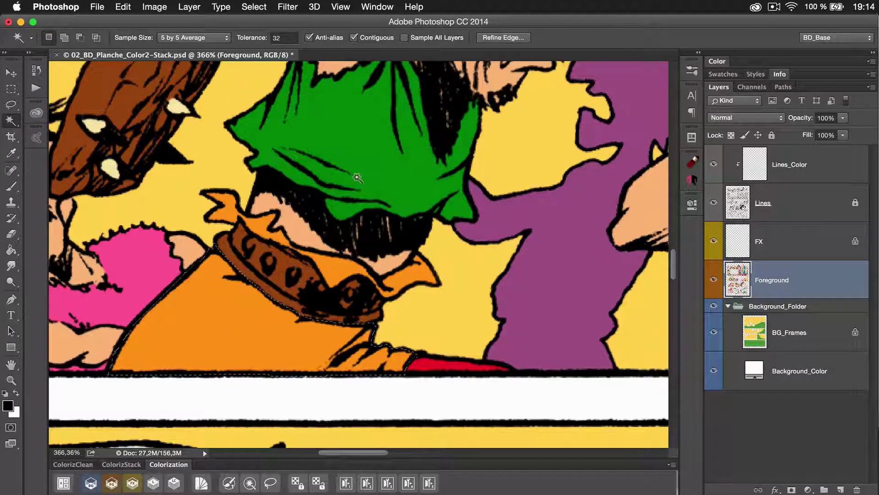
key("super+d")
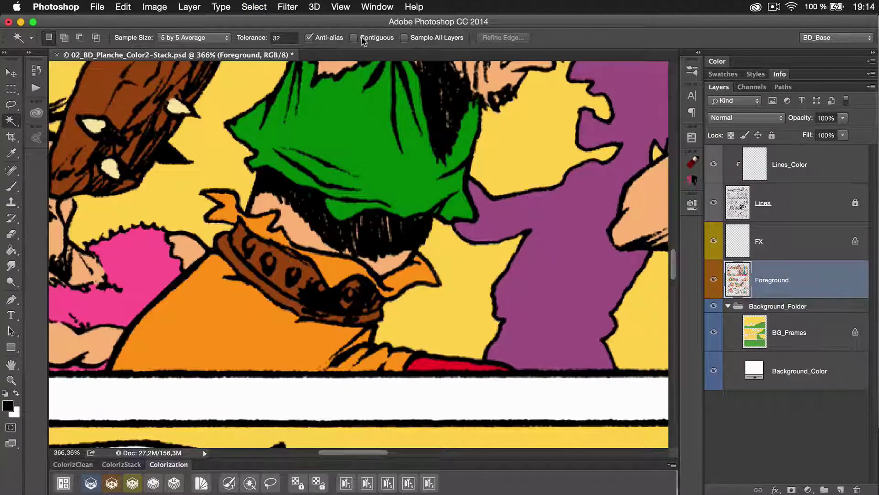
Turn off Contiguous and select every orange area of the Foreground layer with the Magic Wand
left_click(254, 339)
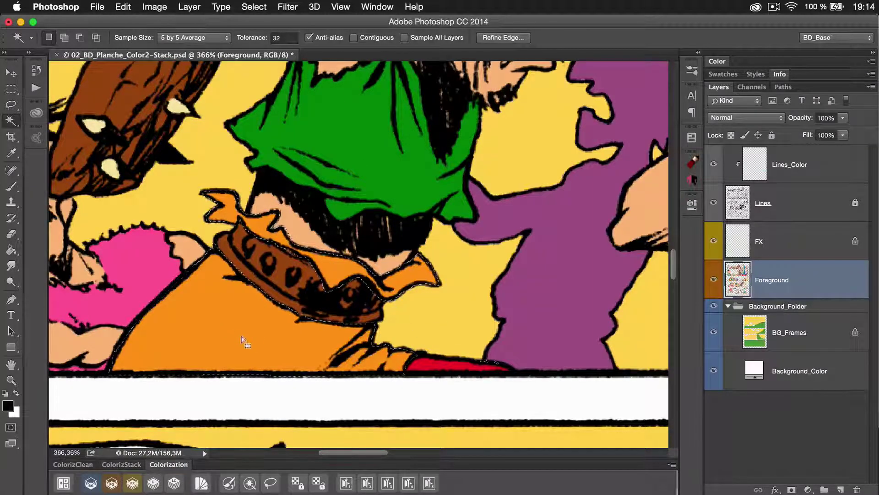
key("super+0")
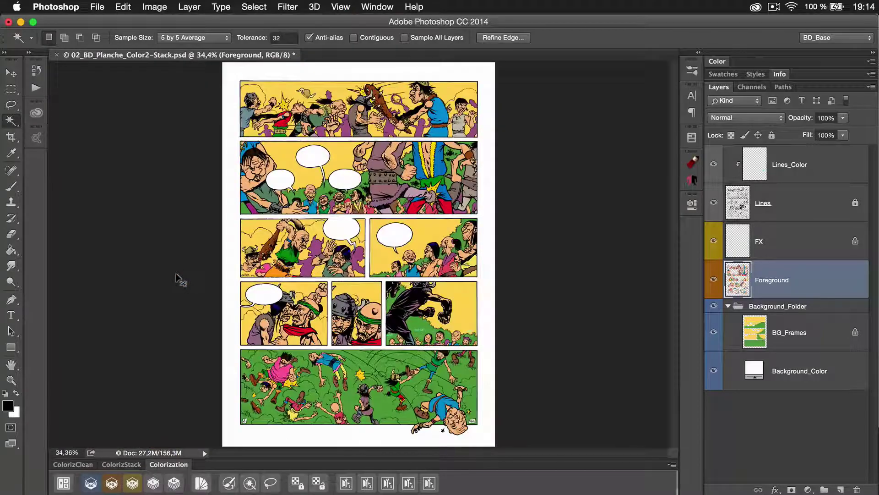
left_click_drag(278, 268, 393, 315)
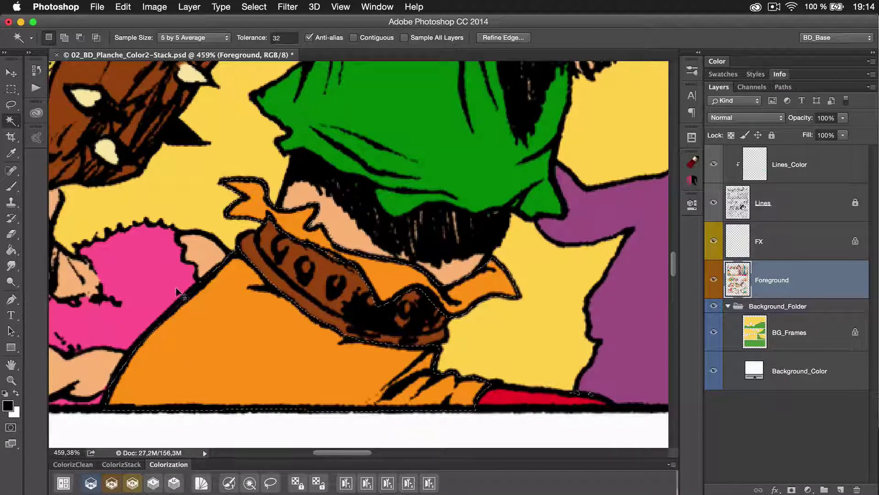
Try shifting the hue, saturation and lightness of the selected orange areas with Hue/Saturation, without applying the changes
key("super+u")
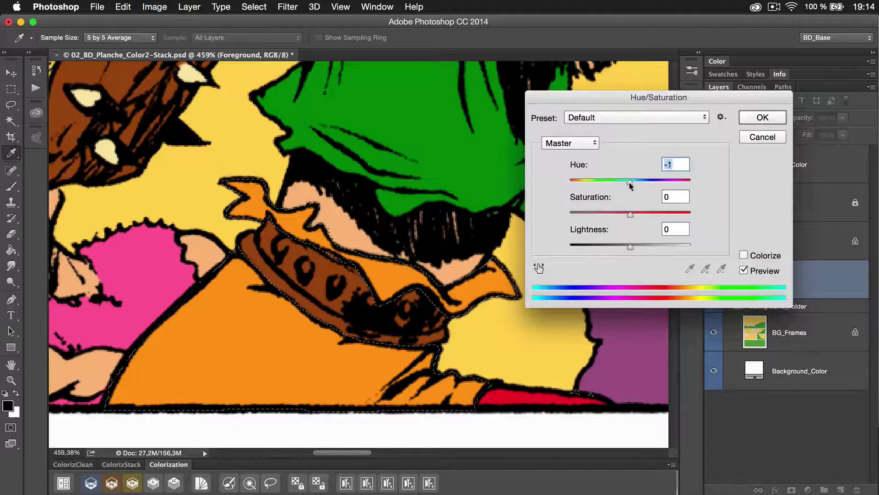
mouse_move(630, 183)
left_mouse_down()
mouse_move(621, 183)
mouse_move(637, 186)
left_mouse_up()
left_click_drag(630, 214, 623, 215)
left_click_drag(630, 245, 624, 248)
key("Escape")
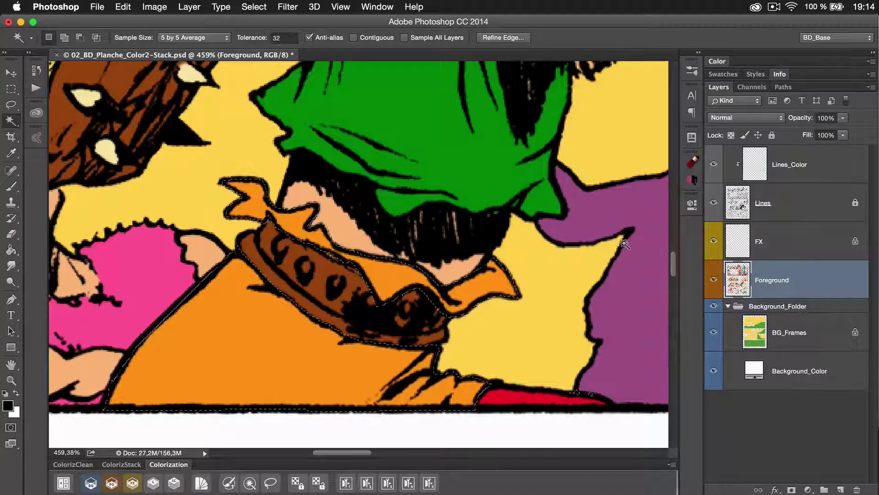
Clear the selection and close 02_BD_Planche_Color2-Stack.psd without saving
key("super+d")
key("super+w")
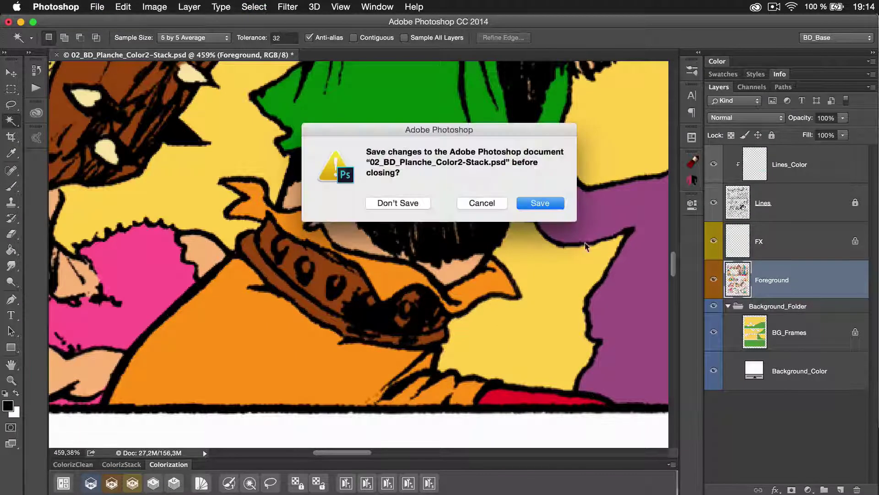
left_click(397, 202)
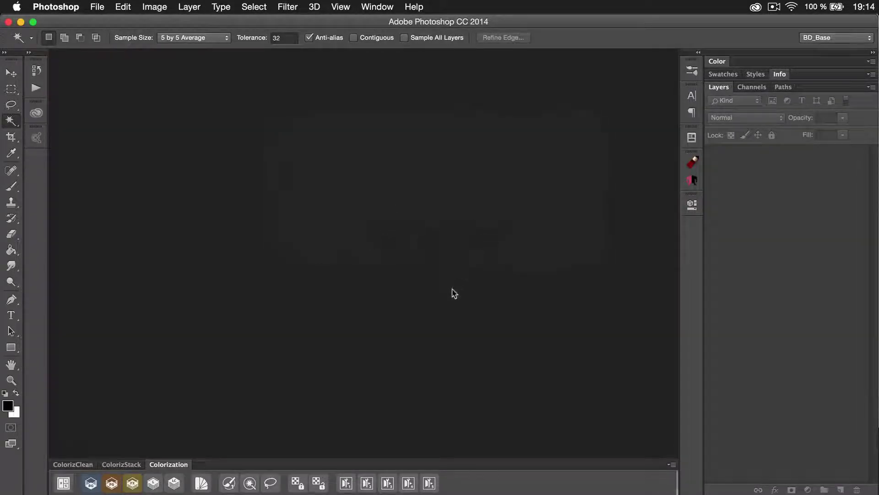
Choose the Move tool, open the recent Desktop file 03_B_HautsFonds_Couleurs.psd and display the ColorizStack tools
left_click(8, 73)
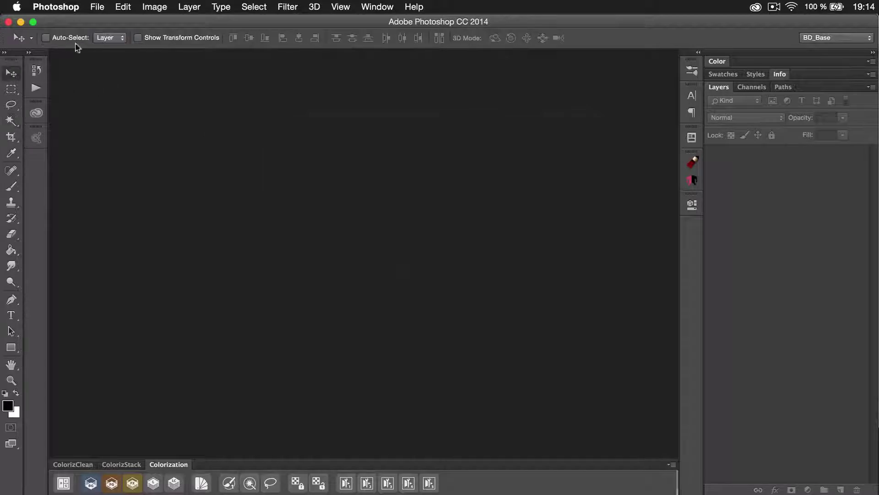
left_click(97, 7)
mouse_move(133, 69)
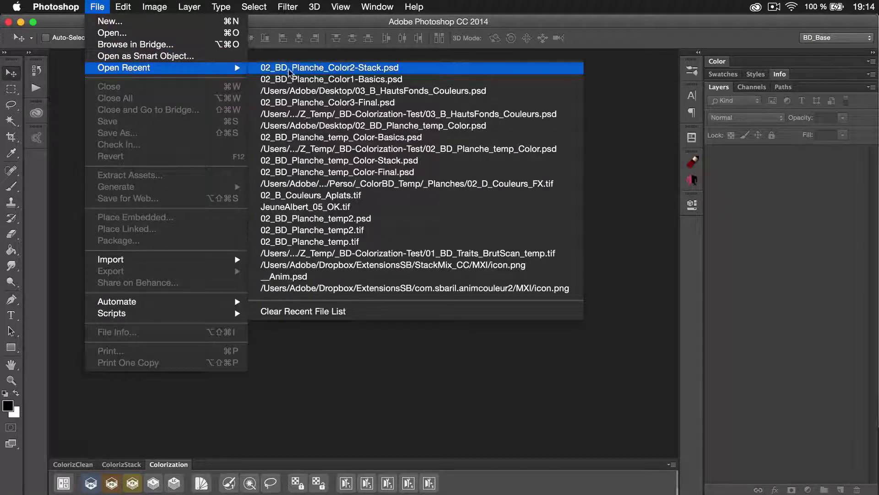
left_click(296, 91)
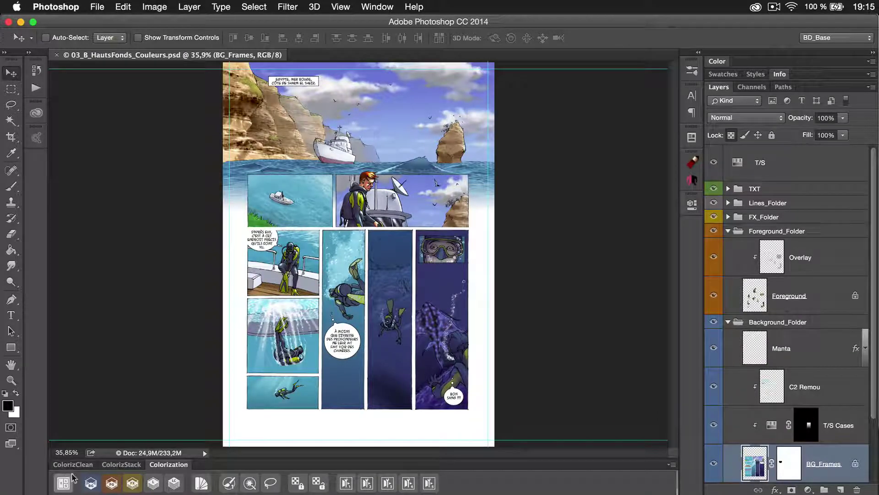
left_click(56, 486)
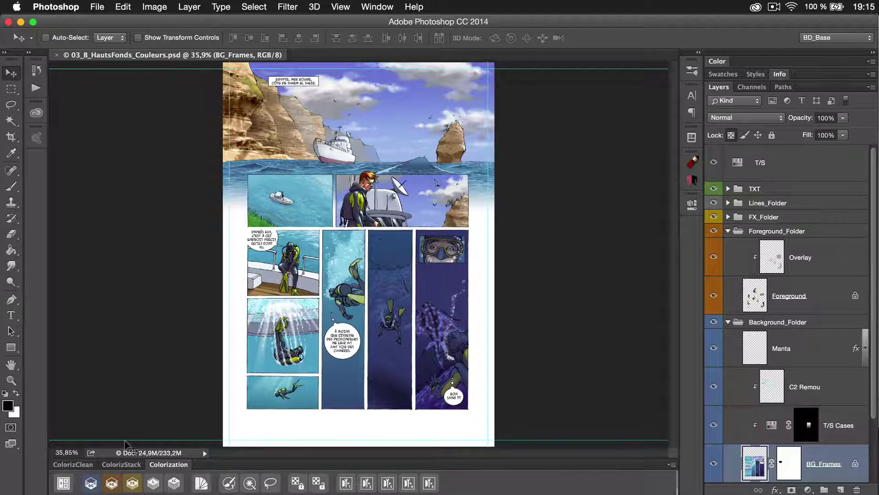
left_click(122, 464)
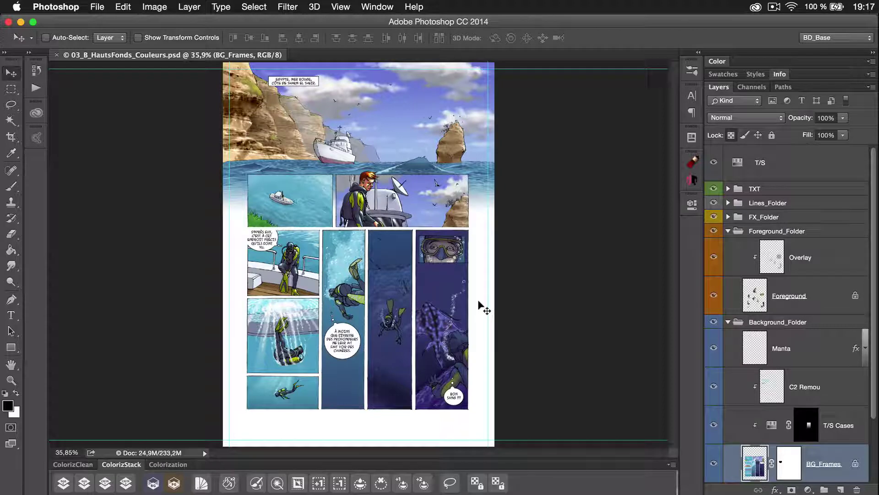
Switch to ColorSync Utility, examine the Adobe RGB (1998) gamut from several angles and keep it for comparison
key("super+Tab")
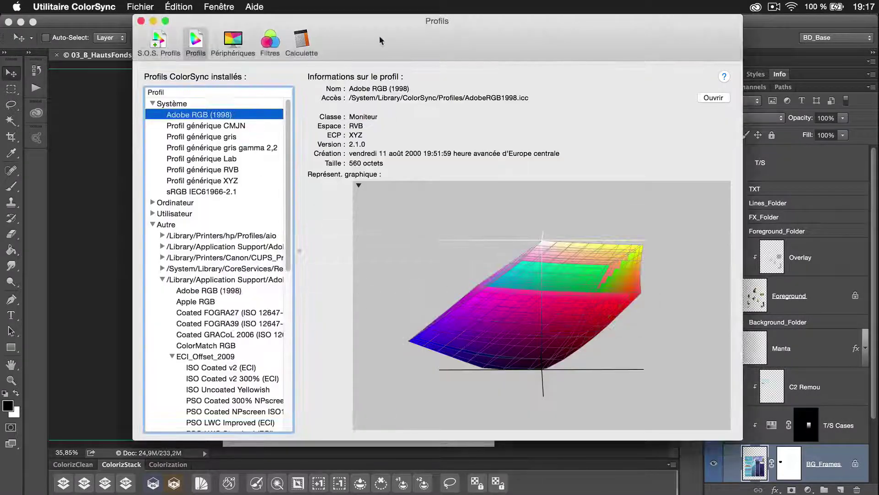
left_click_drag(380, 37, 380, 45)
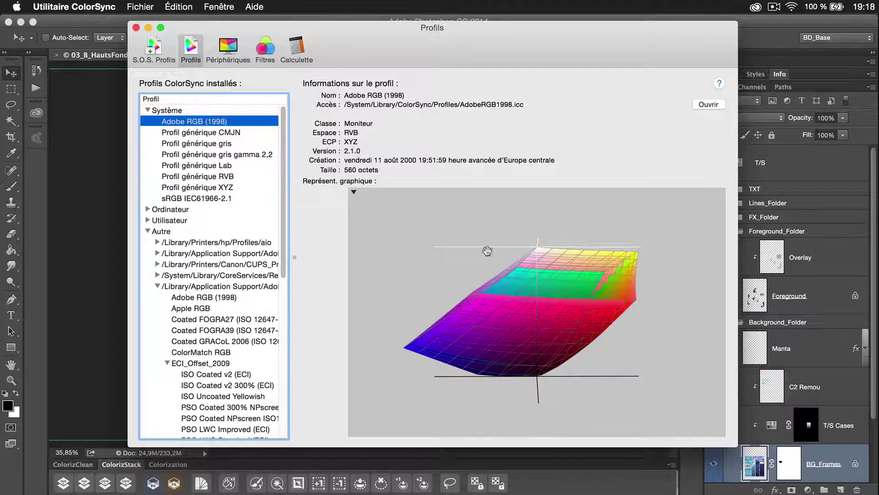
left_click_drag(488, 251, 520, 279)
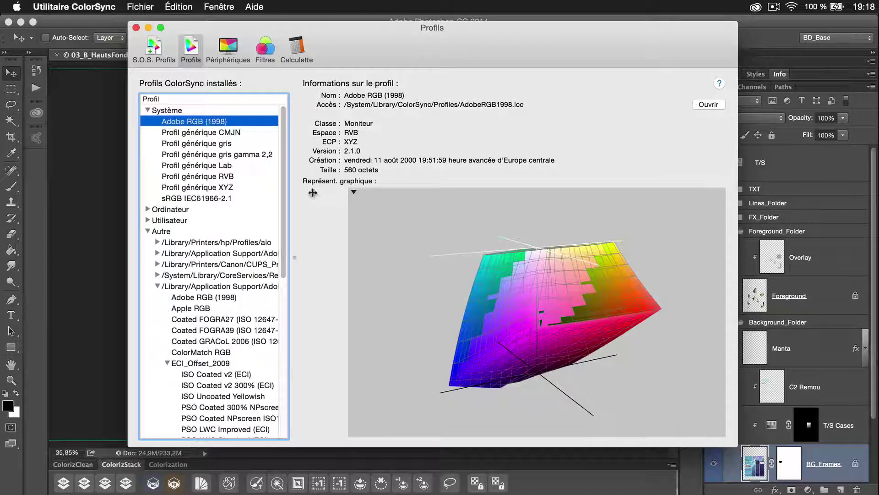
left_click_drag(498, 349, 608, 350)
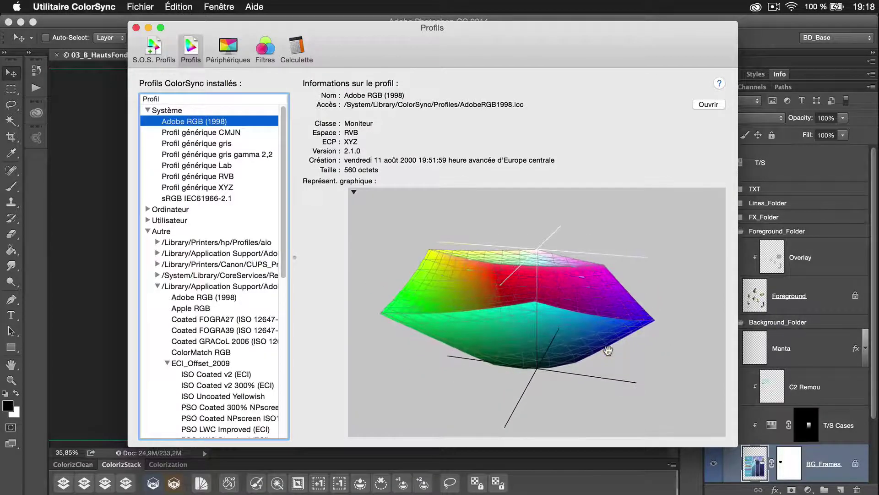
left_click(355, 192)
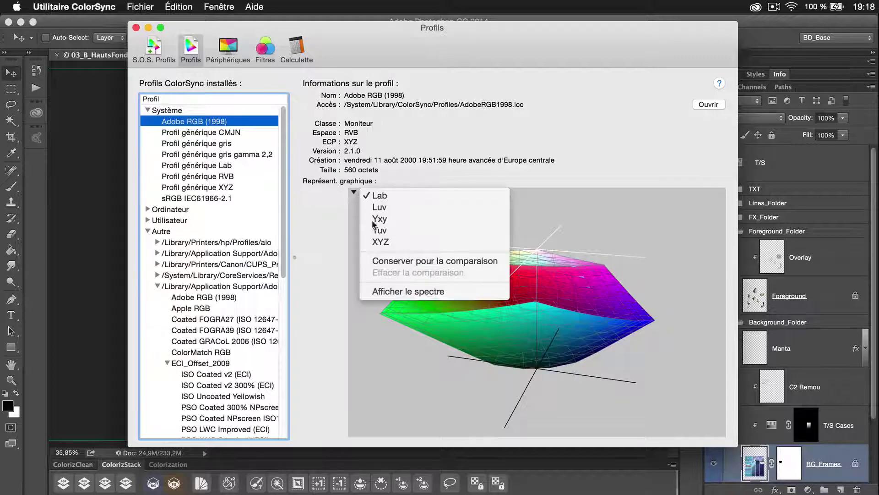
left_click(421, 261)
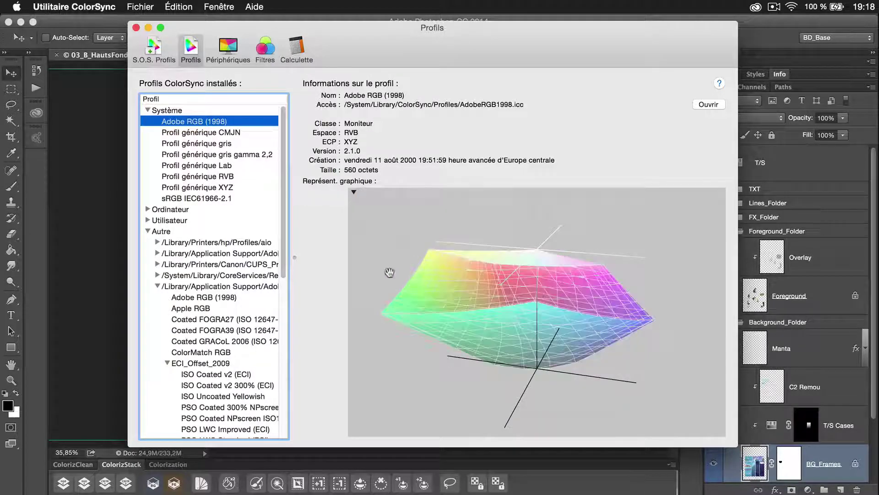
Compare the Coated FOGRA39, ISO Coated v2 (ECI), ISO Coated v2 300% (ECI) and Coated GRACoL 2006 gamuts against Adobe RGB (1998)
left_click(199, 330)
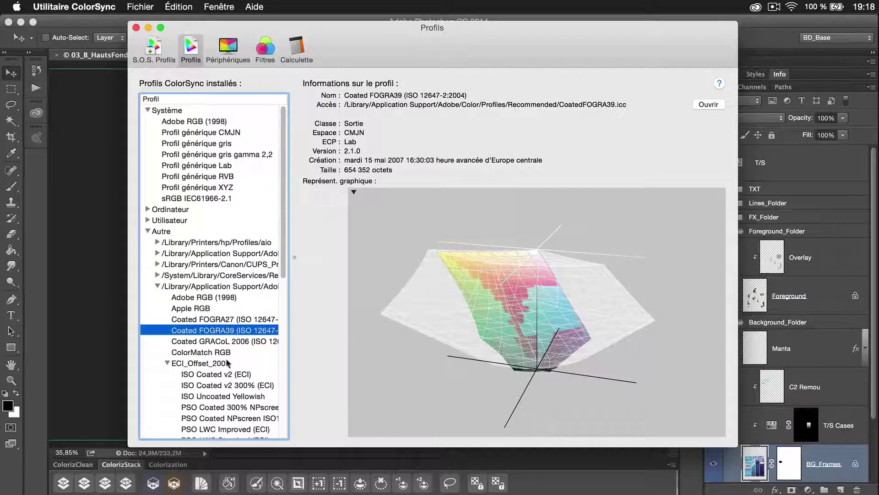
left_click_drag(560, 324, 366, 331)
left_click(232, 374)
left_click(232, 385)
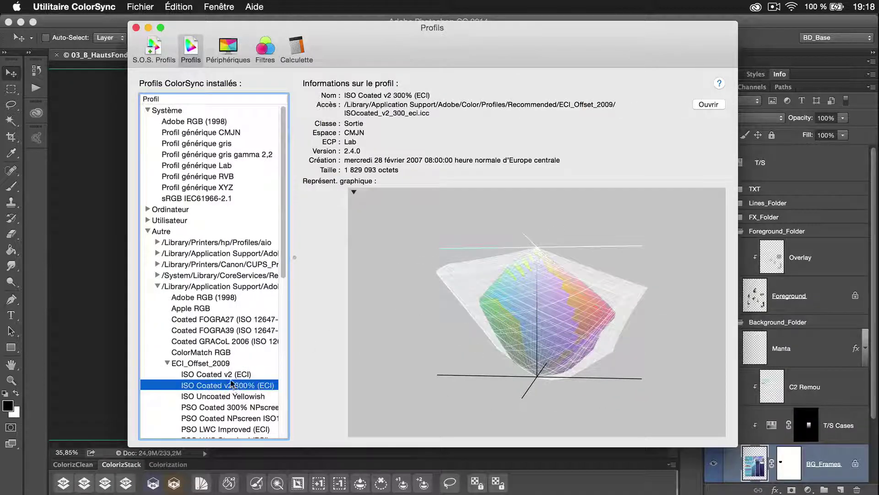
left_click(232, 374)
left_click(229, 344)
left_click(228, 330)
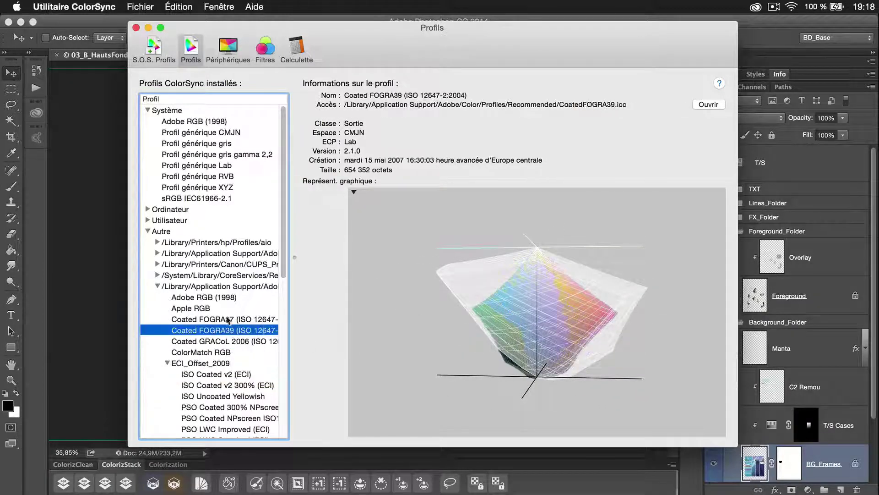
Examine the Coated FOGRA39 gamut inside the Adobe RGB (1998) gamut from several angles
mouse_move(485, 349)
left_mouse_down()
mouse_move(463, 353)
mouse_move(529, 364)
left_mouse_up()
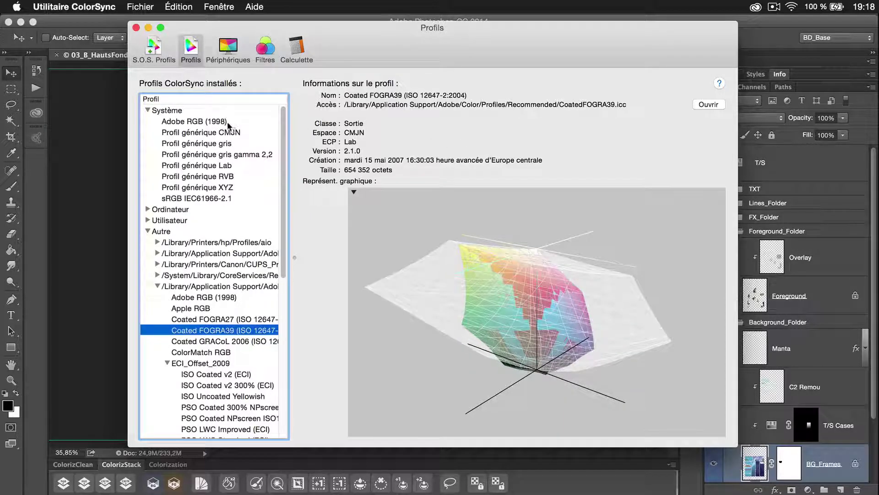
left_click_drag(427, 237, 444, 288)
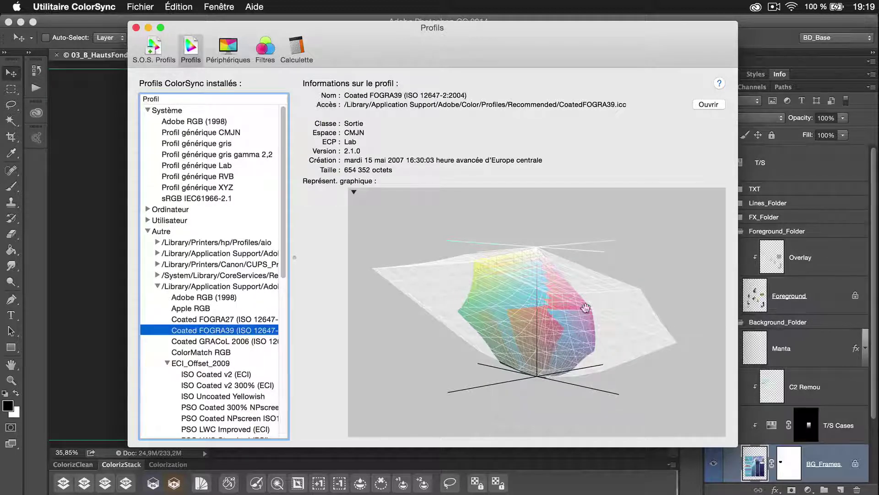
left_click_drag(448, 297, 534, 298)
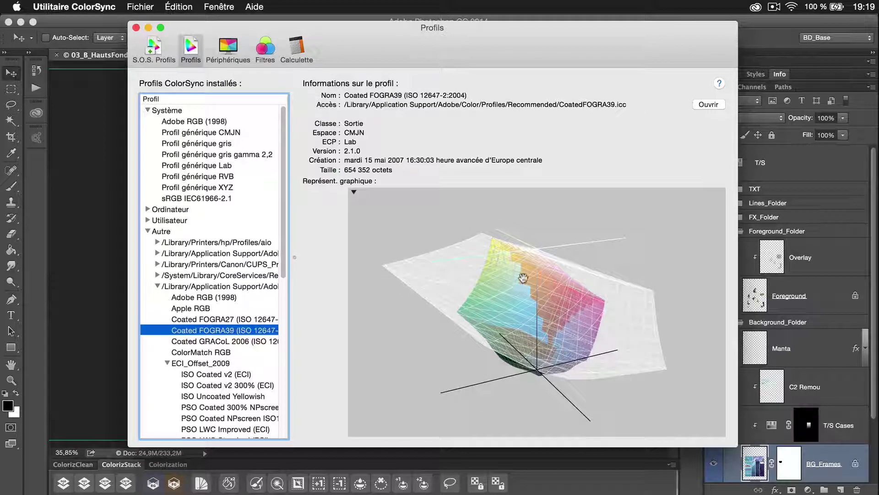
left_click_drag(540, 305, 517, 355)
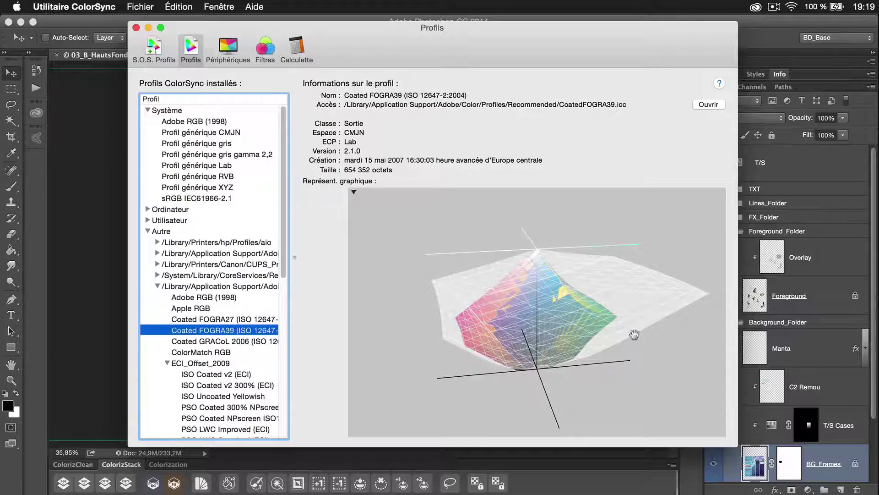
Return to Photoshop and look over the Proof Colors and Gamut Warning commands without applying either
left_click(110, 135)
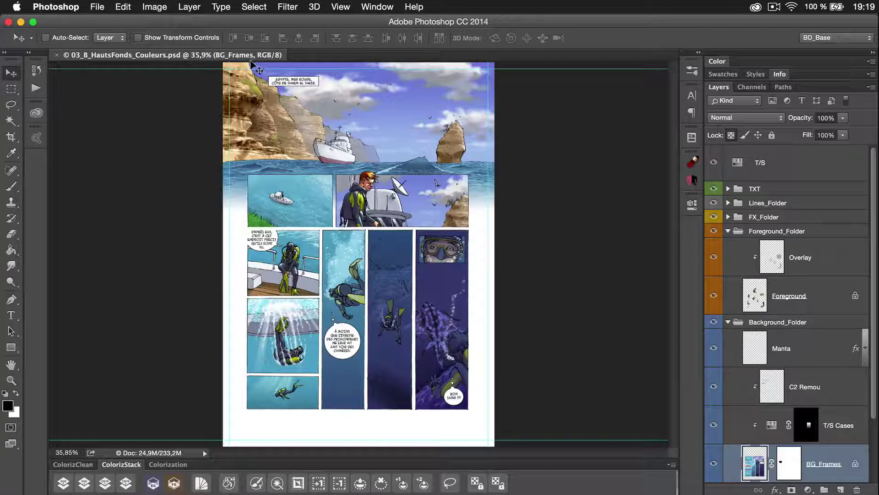
left_click(343, 7)
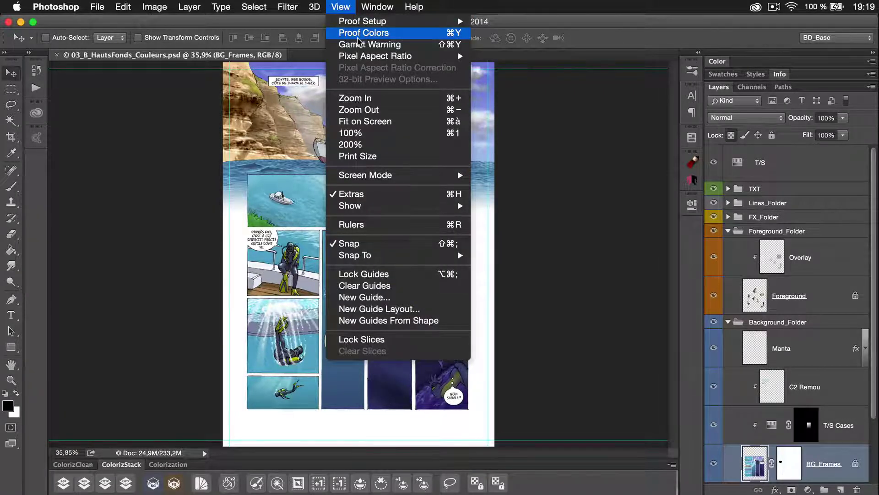
left_click(487, 5)
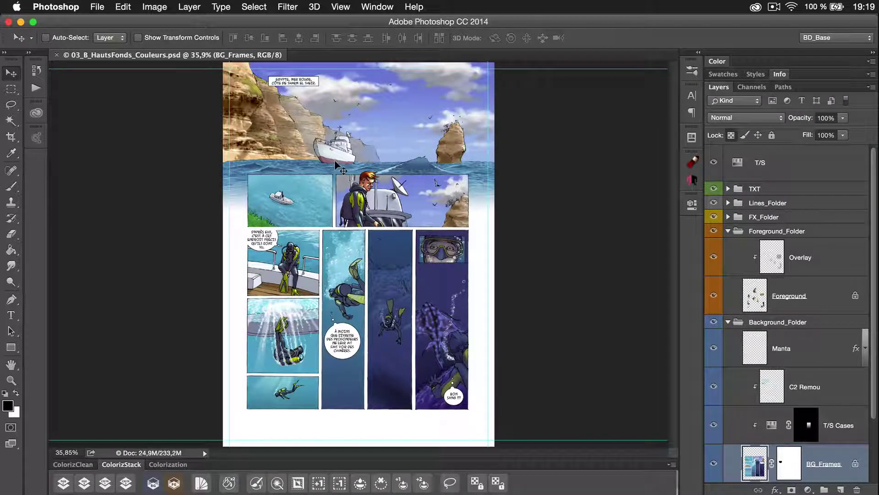
Re-examine the FOGRA39 and Adobe RGB gamut comparison in ColorSync Utility from another angle, and return to Photoshop
key("super+Tab")
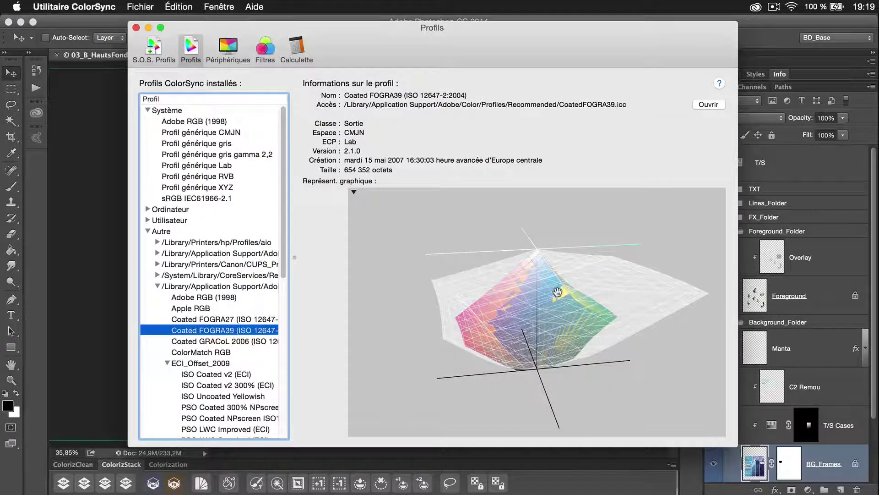
left_click_drag(542, 318, 648, 309)
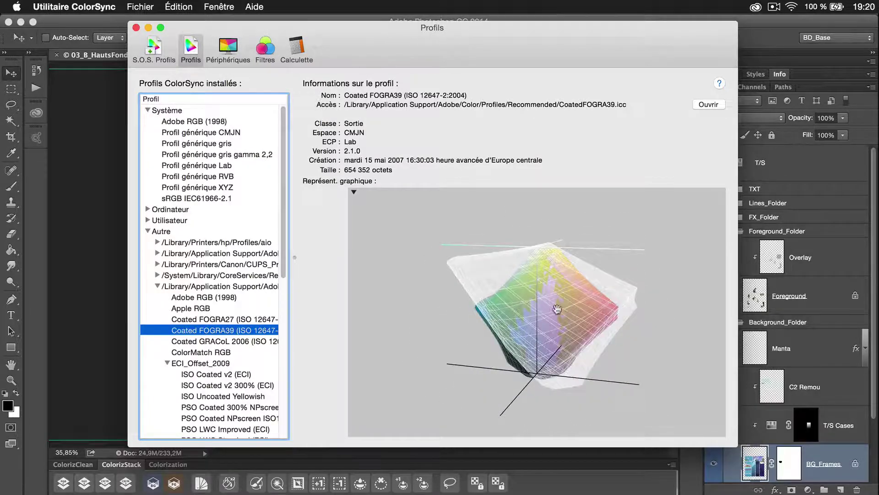
left_click(92, 20)
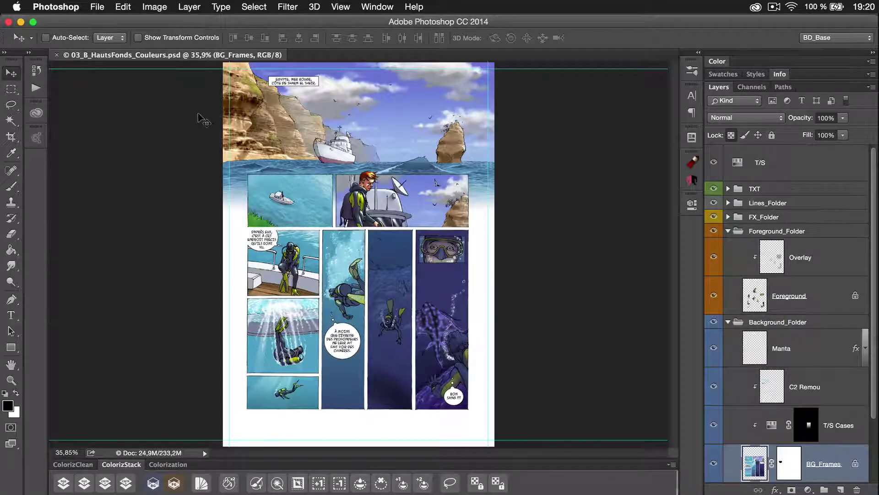
Use the Colorization tools to show the page in RGB, CMYK-proof and gray-proof views, and widen the main RGB view
left_click(168, 464)
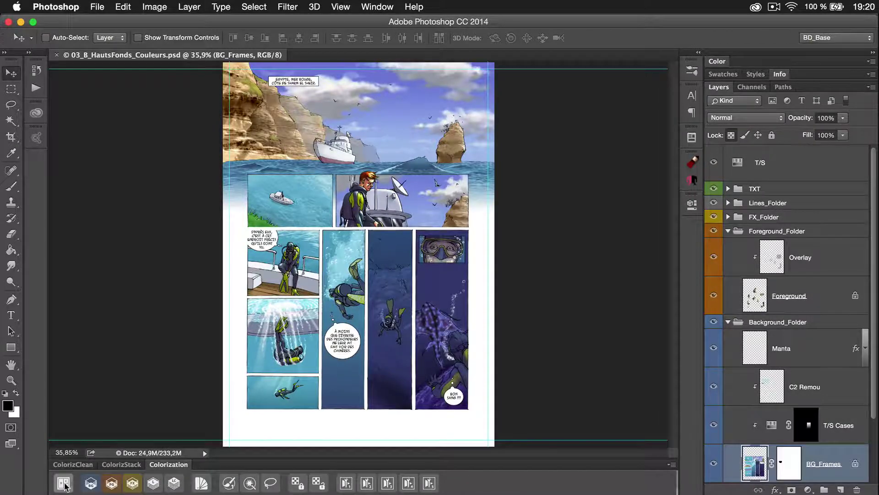
left_click(64, 483)
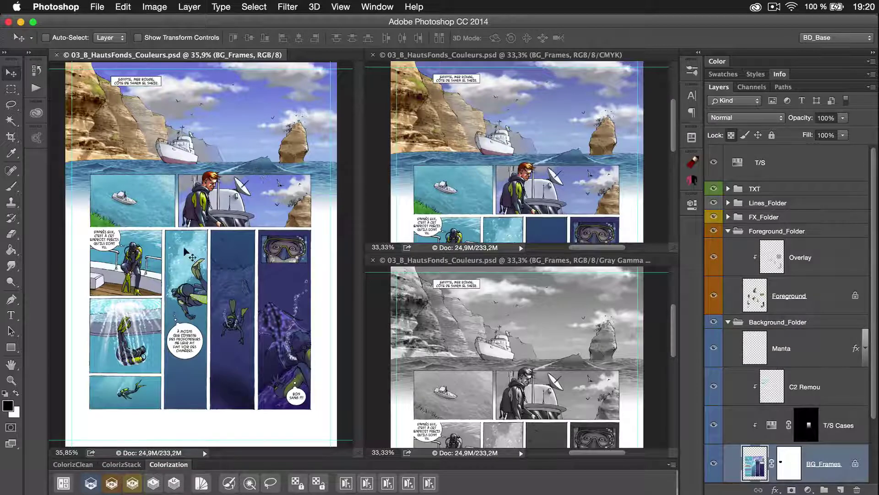
left_click_drag(361, 225, 467, 227)
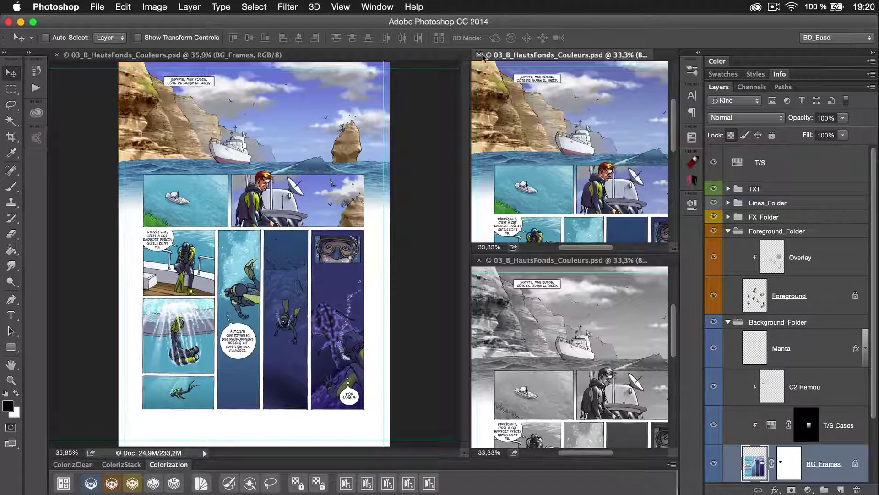
Zoom the CMYK and gray proof views out to 16.67% and enlarge the main RGB view's share of the workspace
key("super+minus")
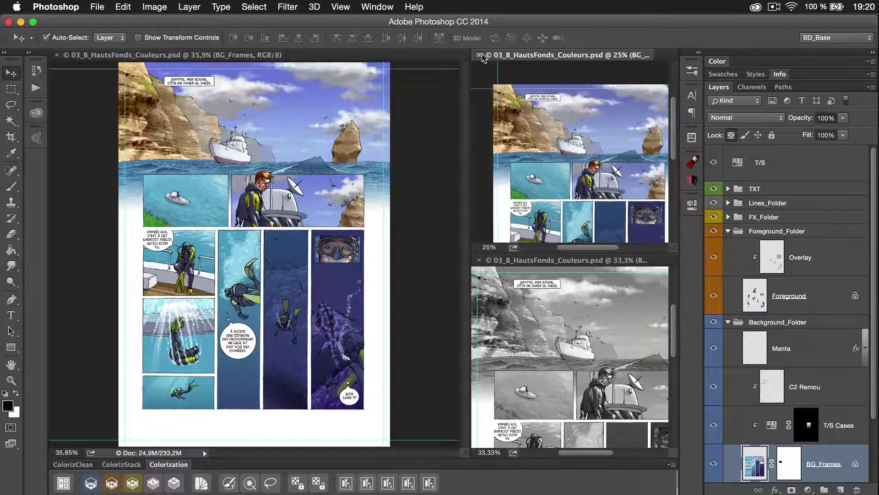
key("super+minus")
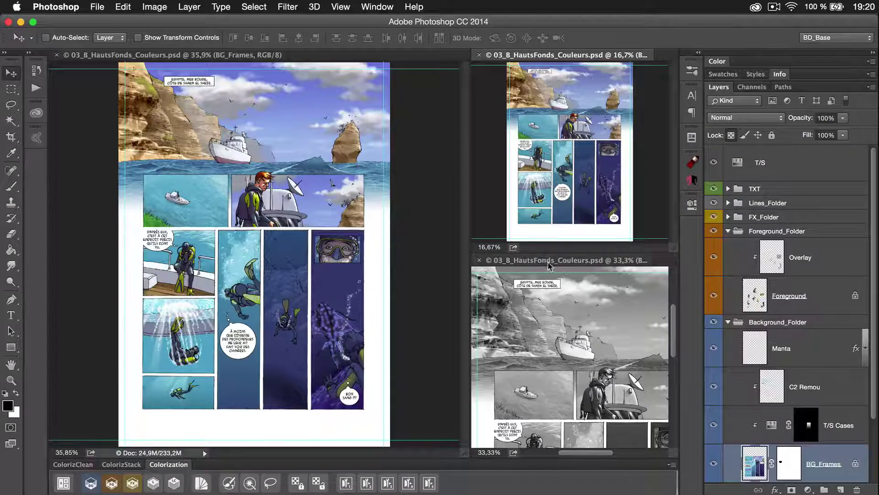
left_click(550, 268)
key("super+minus")
key("super+minus")
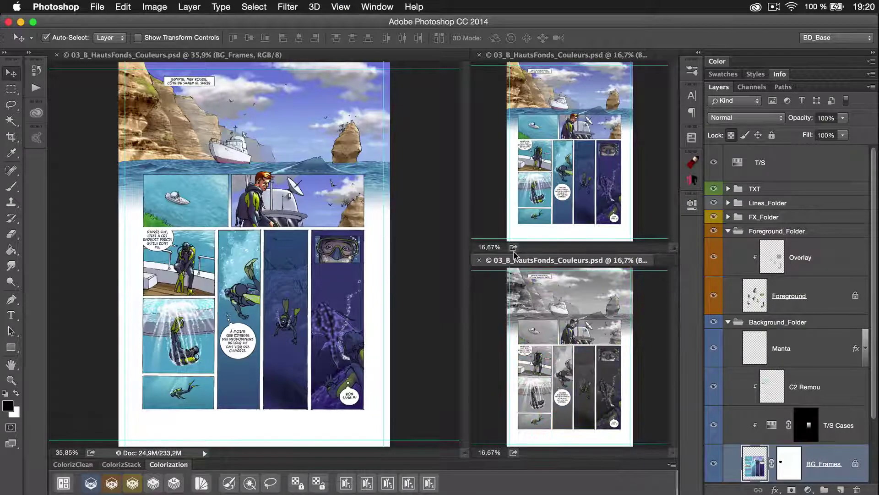
left_click_drag(470, 268, 516, 268)
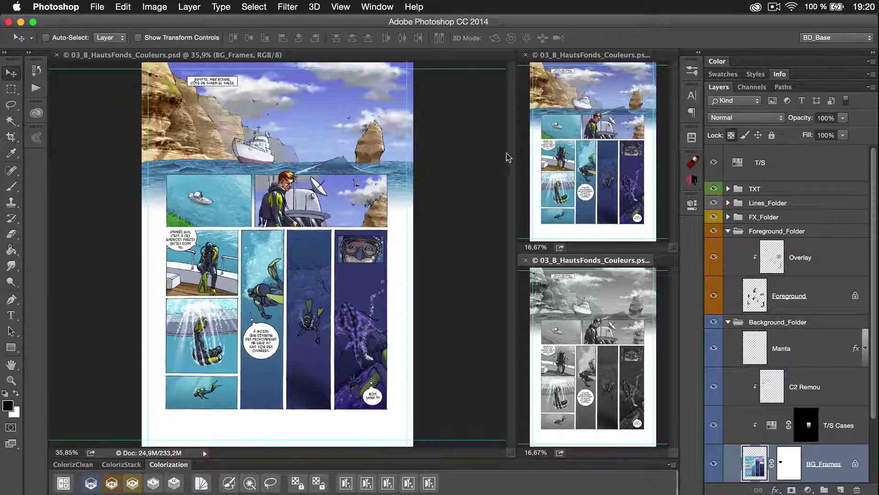
Narrow the main RGB view to about half the workspace and toggle its CMYK proof on and off to compare the page's colours
left_click_drag(514, 160, 385, 172)
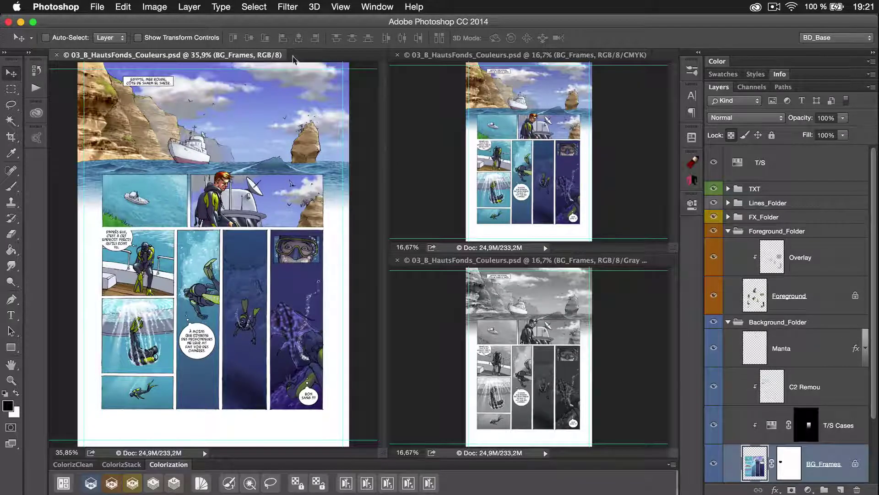
key("super")
key("super+y")
key("super+y")
key("super+y")
key("super+y")
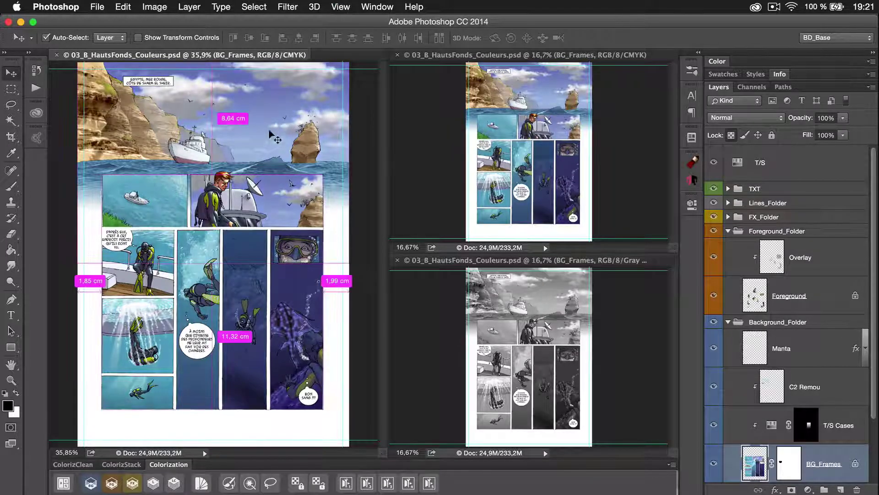
key("super+y")
key("super+y")
key("super+y")
key("super+y")
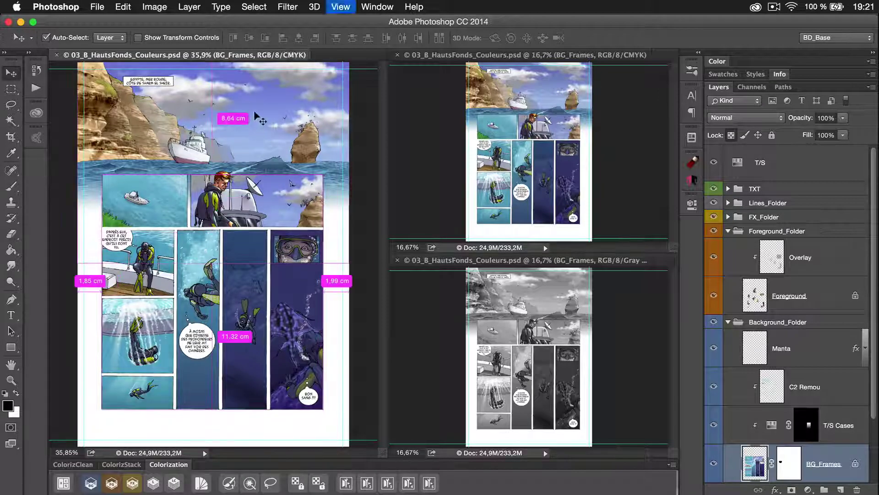
key("super+y")
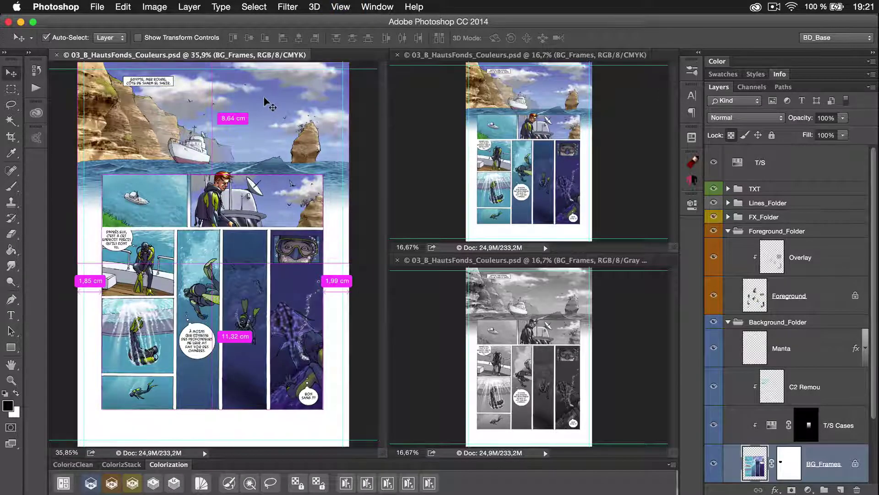
key("super+y")
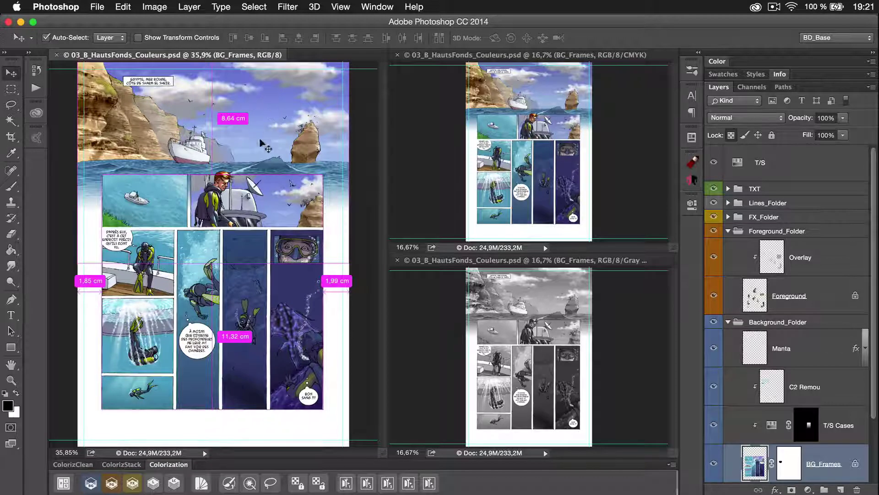
key("super+y")
key("super+y")
key("super+y")
key("super+y")
key("super+y")
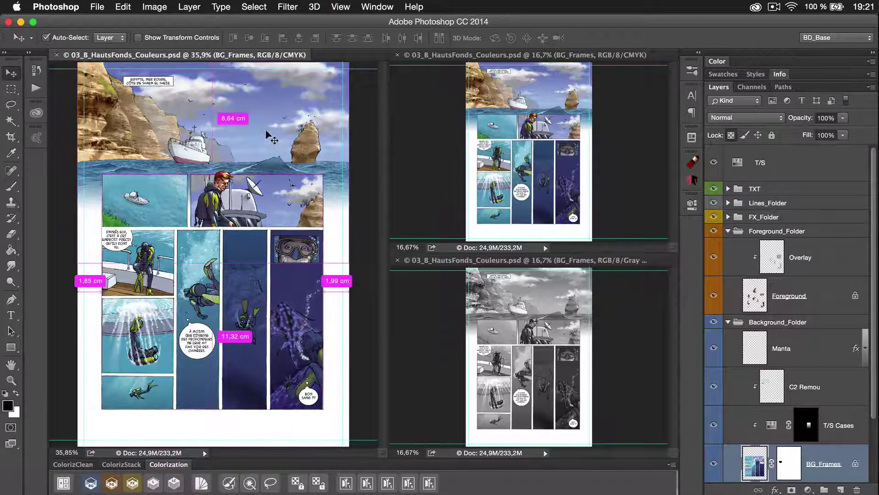
key("super+y")
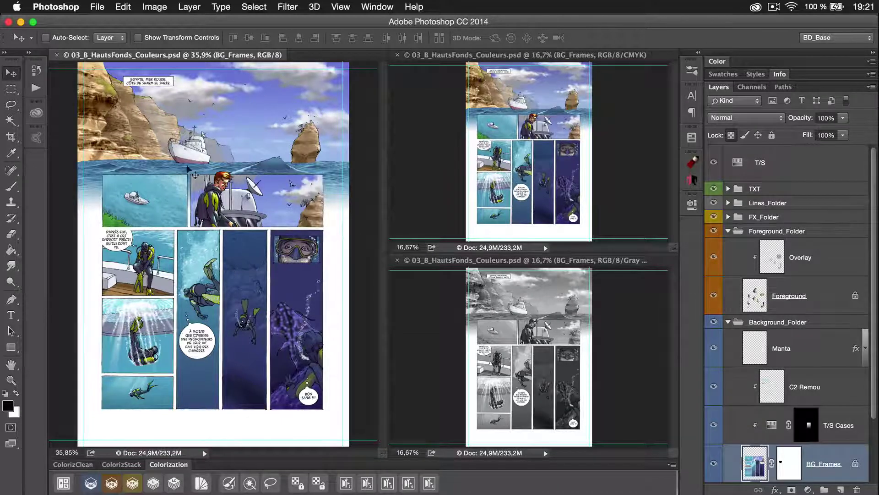
Widen the main RGB view and zoom it to about 97% on the ship in the page's first panel
left_click_drag(386, 194, 388, 194)
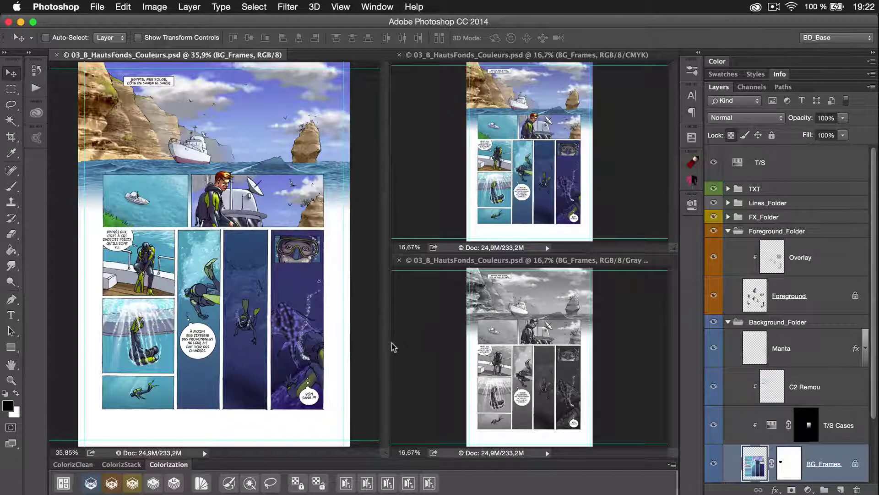
left_click_drag(387, 348, 498, 337)
left_click_drag(284, 170, 418, 388)
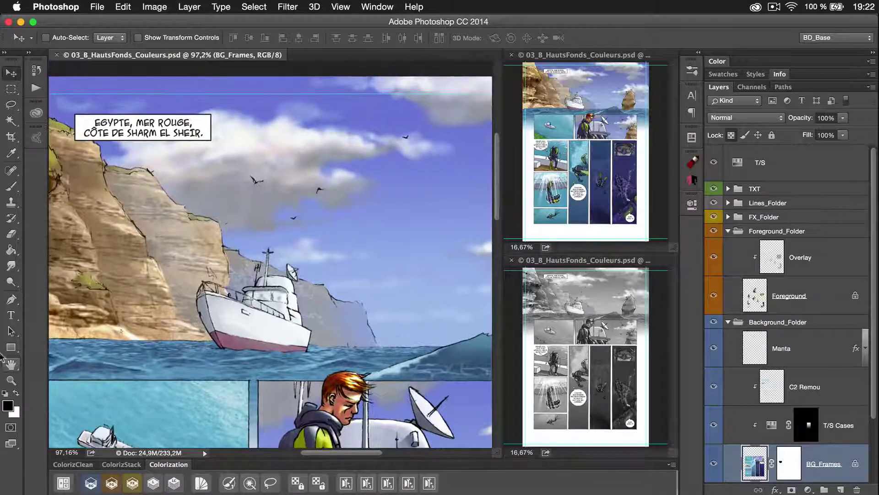
Choose the Gradient tool and set the foreground color to the bright green 1def45
left_click(10, 249)
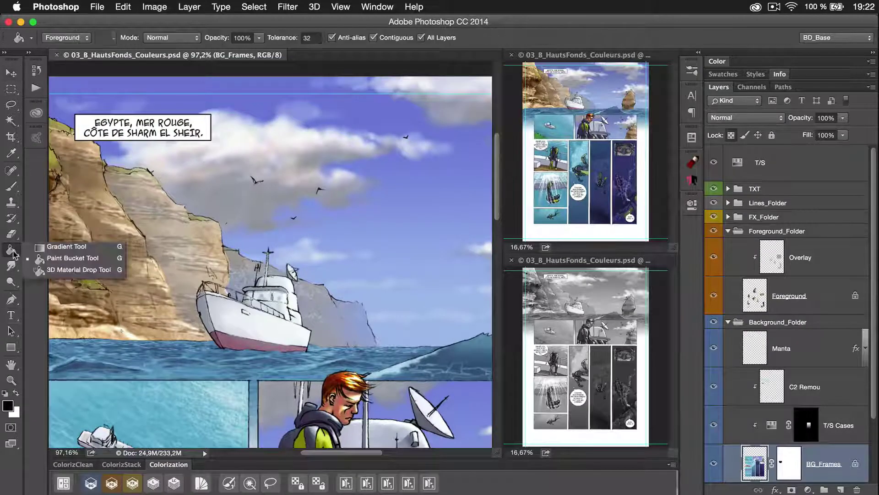
left_click(45, 247)
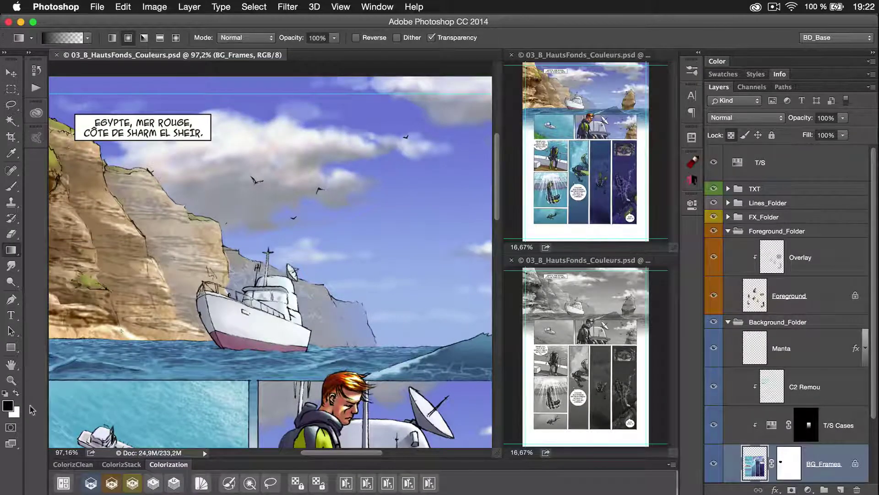
left_click(8, 405)
left_click_drag(351, 281, 351, 267)
left_click_drag(325, 182, 318, 178)
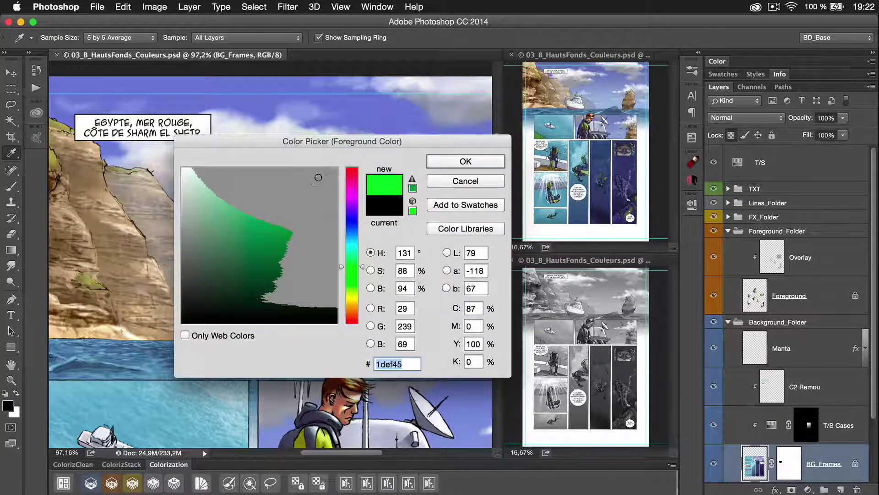
left_click(453, 163)
Set the background color to a dark green and the gradient style to linear
left_click(19, 416)
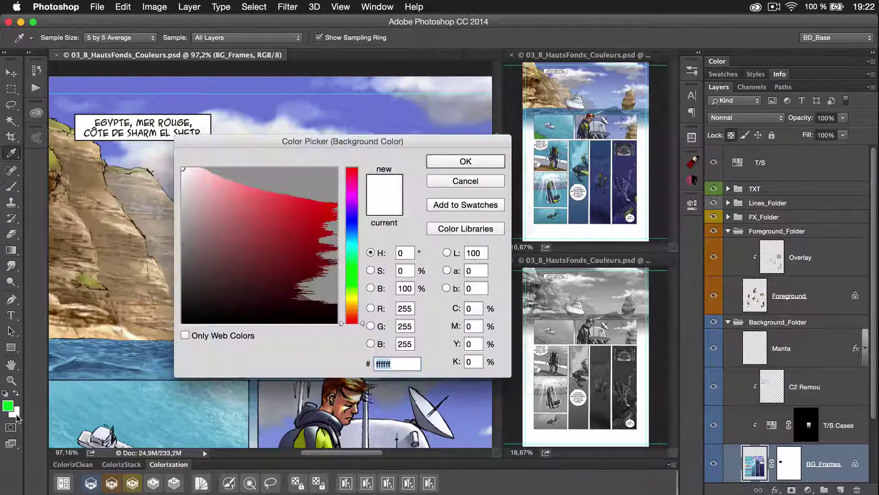
left_click(352, 265)
left_click_drag(301, 246, 307, 244)
left_click(476, 165)
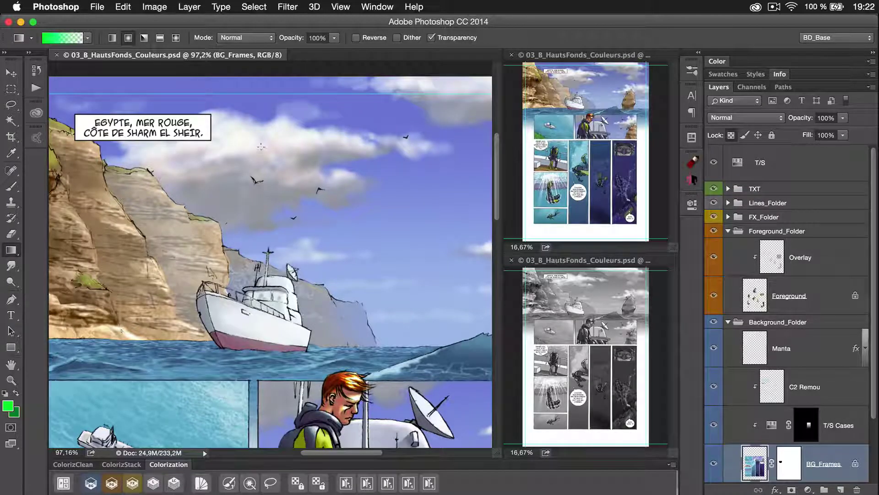
left_click(112, 37)
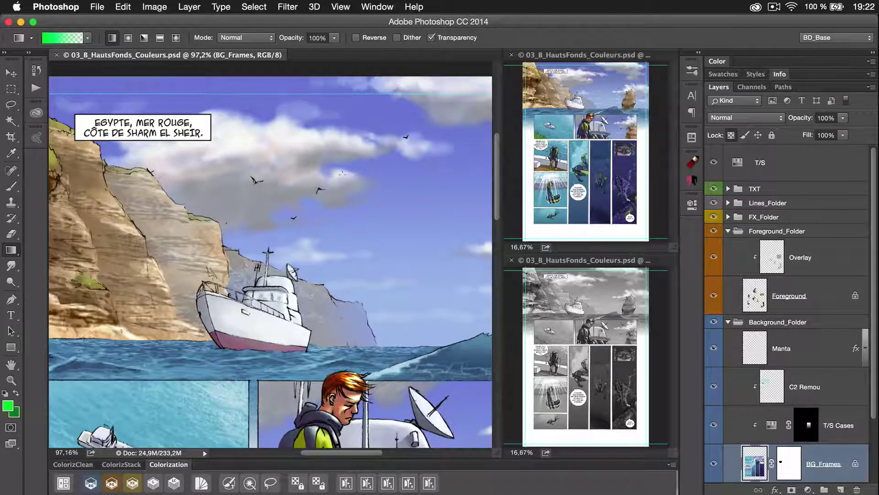
Undo the trial gradient, add a new layer above the TXT group, and draw a downward green-to-transparent gradient over its sky area
left_click_drag(359, 284, 343, 323)
key("super+z")
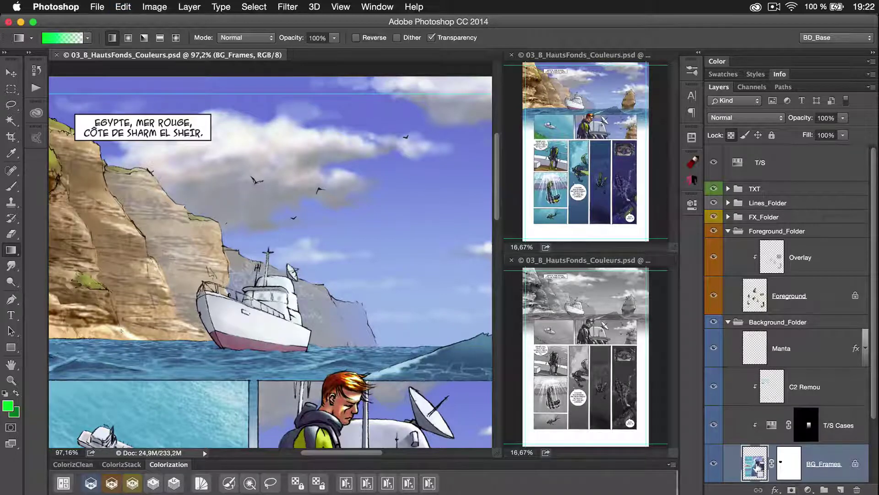
left_click(781, 184)
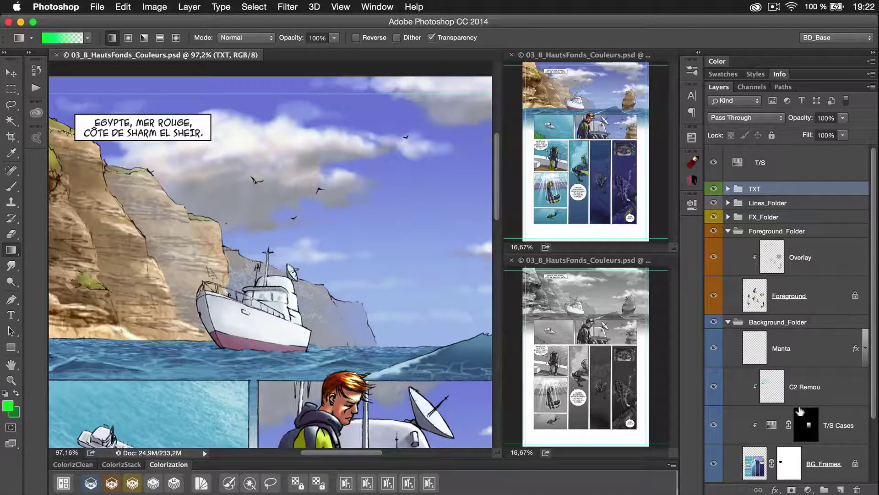
left_click(840, 489)
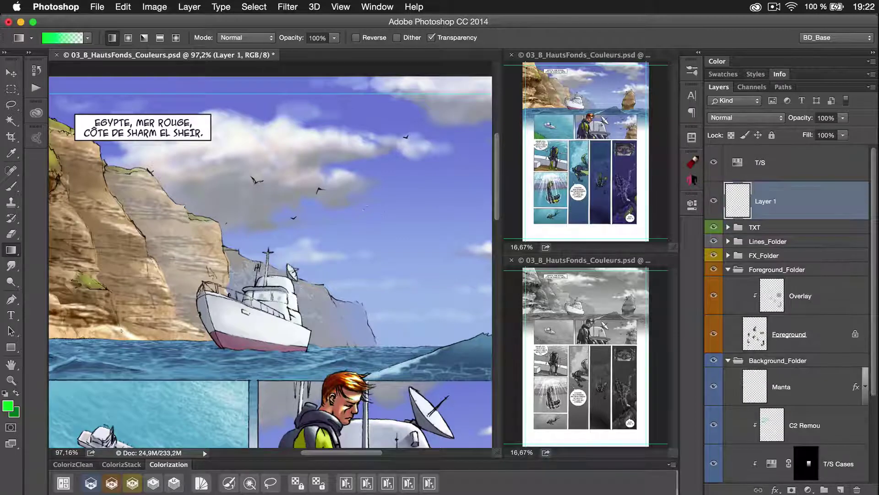
left_click_drag(343, 145, 341, 185)
left_click_drag(343, 263, 342, 315)
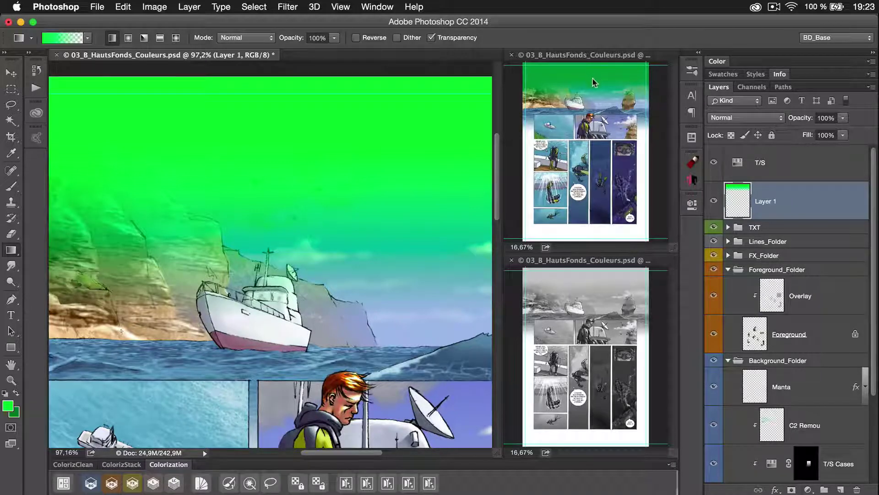
Open Color Settings, place the dialog clear of the CMYK proof's sky, and set the conversion intent to Relative Colorimetric
left_click(122, 7)
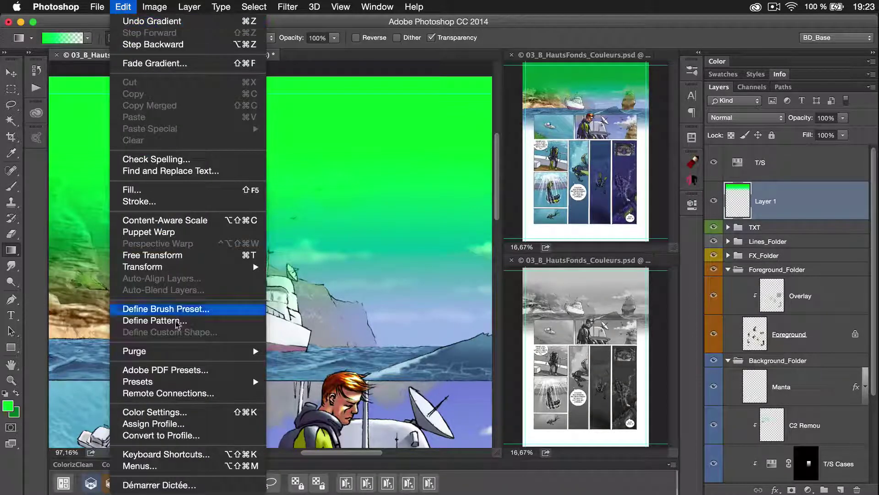
left_click(178, 412)
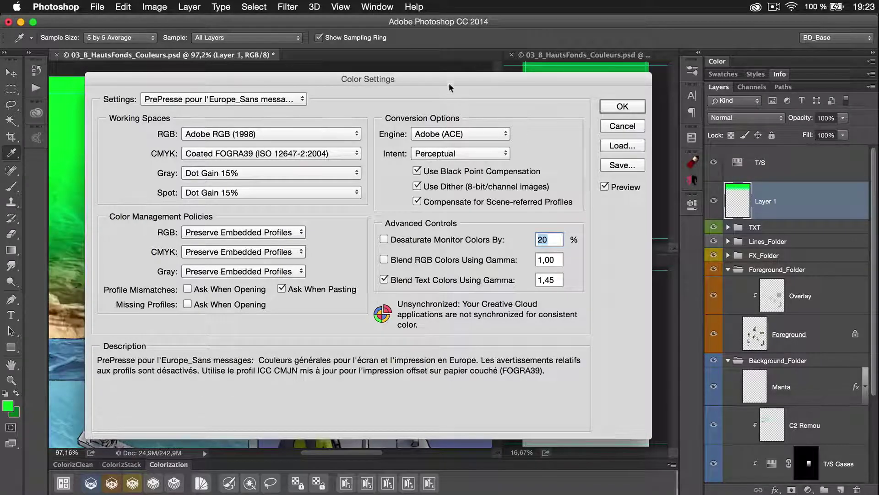
left_click_drag(449, 83, 465, 246)
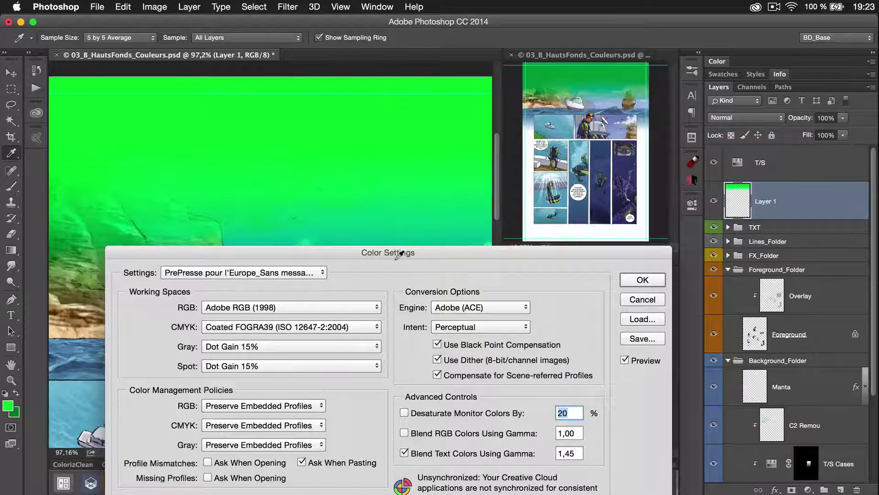
left_click_drag(430, 253, 485, 139)
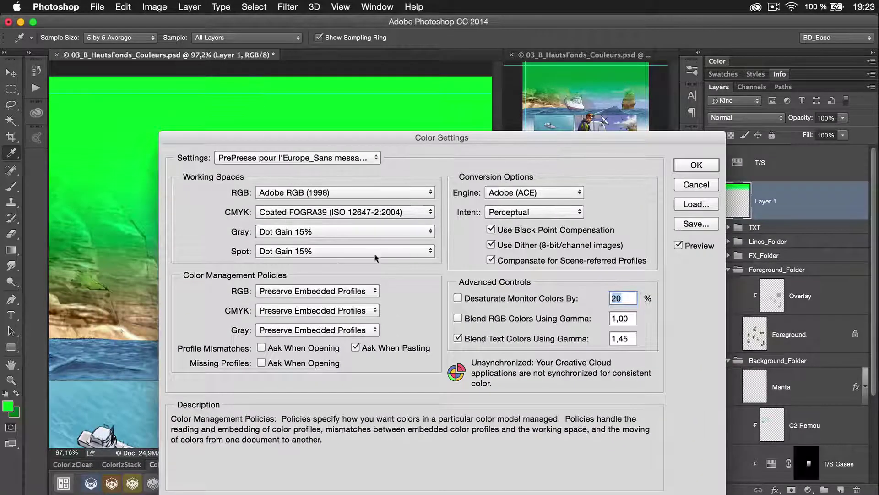
left_click(534, 212)
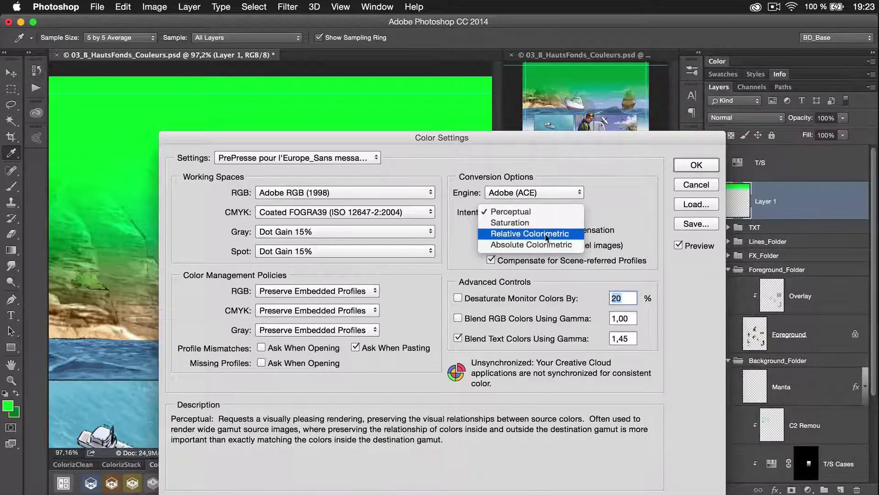
left_click(561, 235)
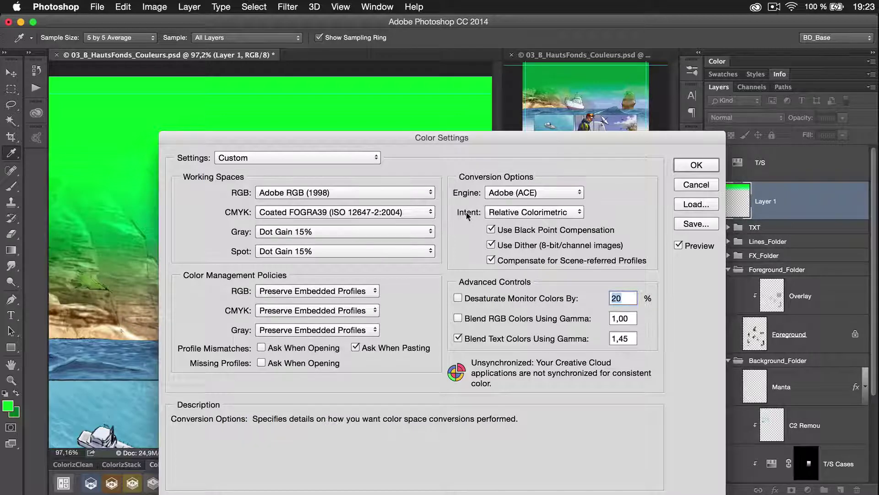
Switch to ColorSync Utility, examine the Coated FOGRA39 gamut comparison from other angles, and return to Photoshop's Color Settings
key("super+Tab")
left_click(358, 274)
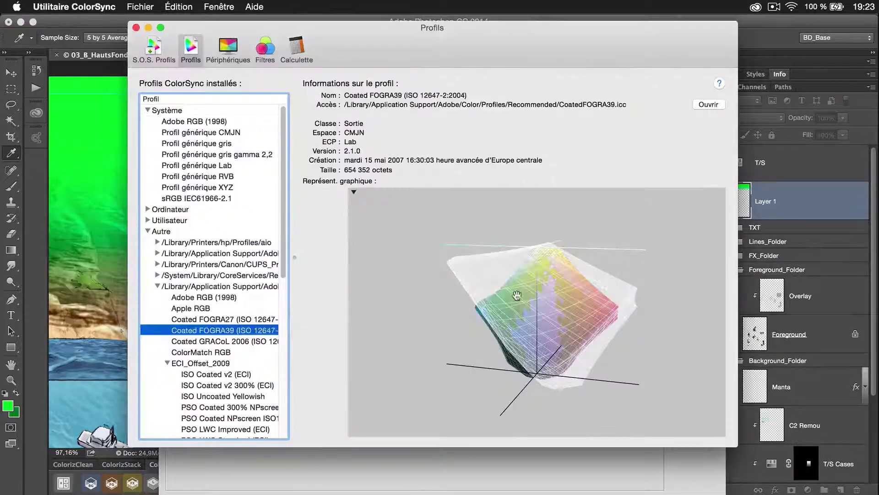
left_click_drag(530, 309, 393, 280)
left_click_drag(405, 299, 375, 264)
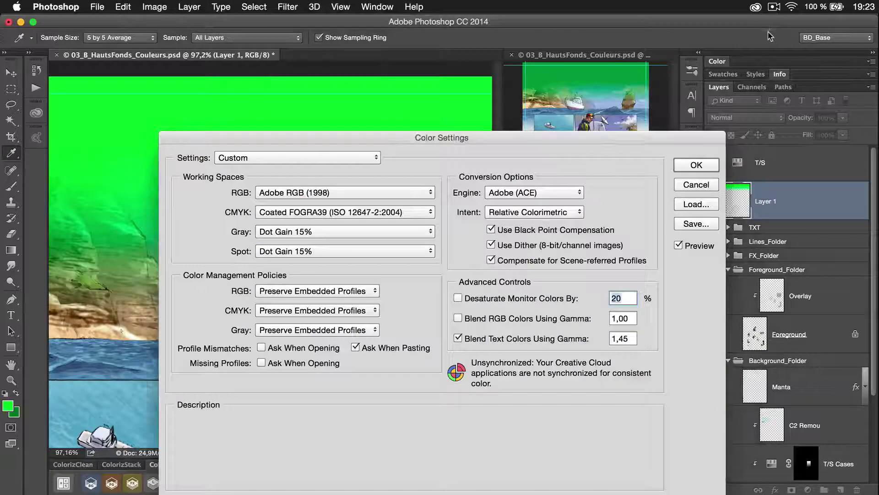
left_click(769, 32)
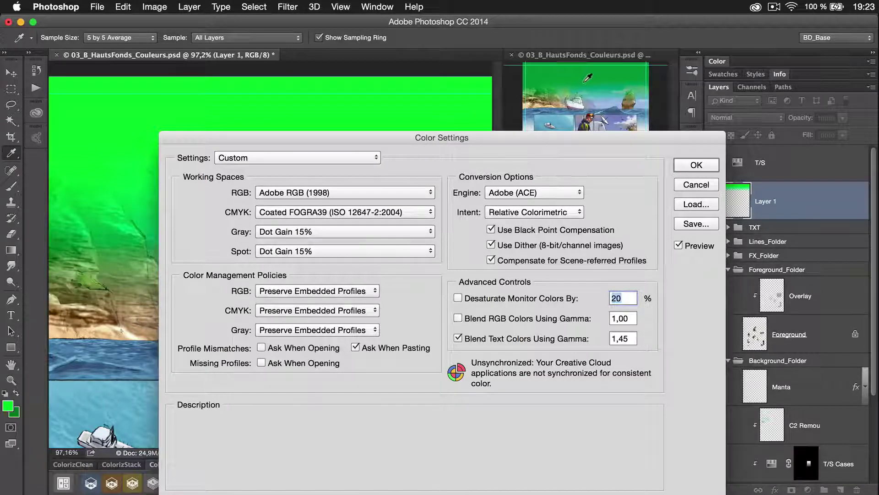
Review the available rendering intents and set the conversion intent to Perceptual
left_click(532, 213)
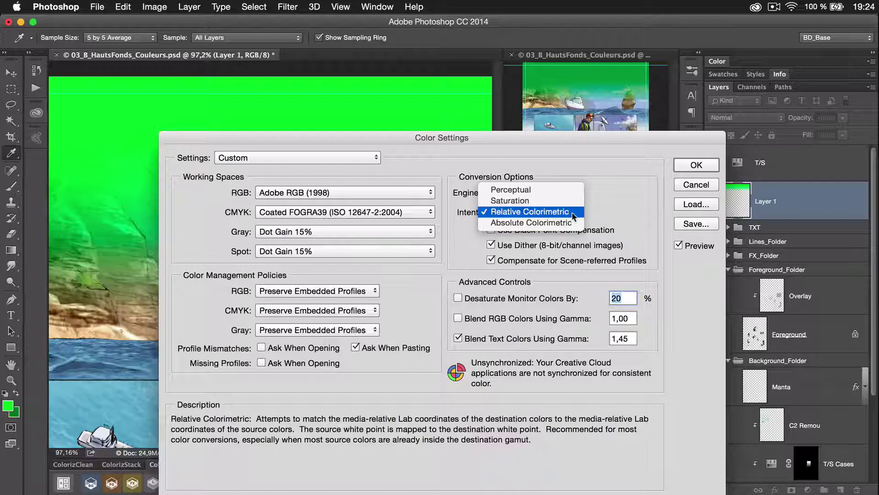
left_click(600, 203)
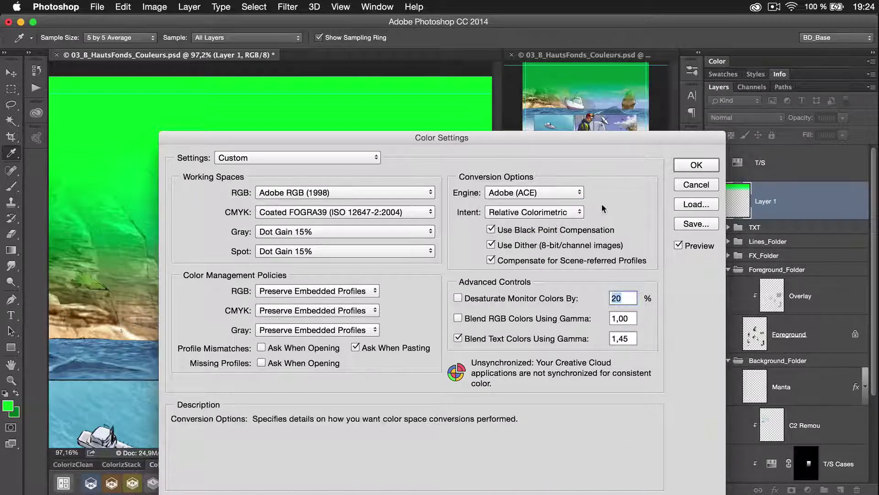
left_click(551, 214)
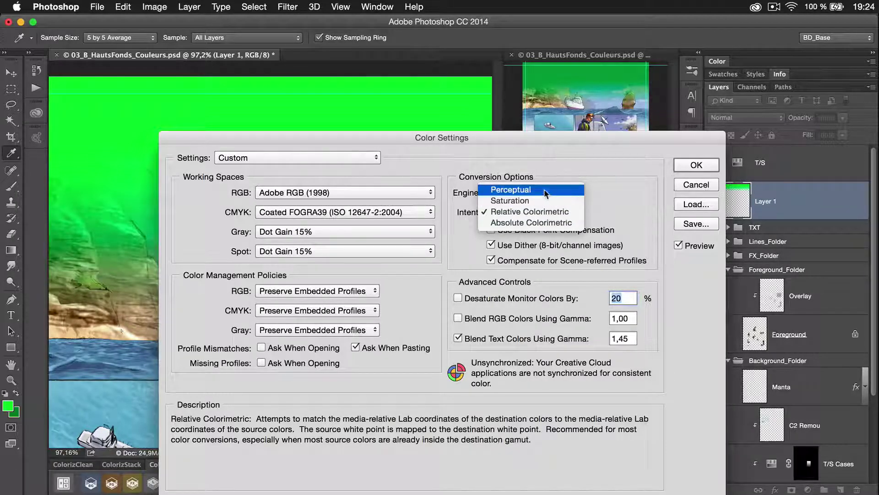
left_click(546, 193)
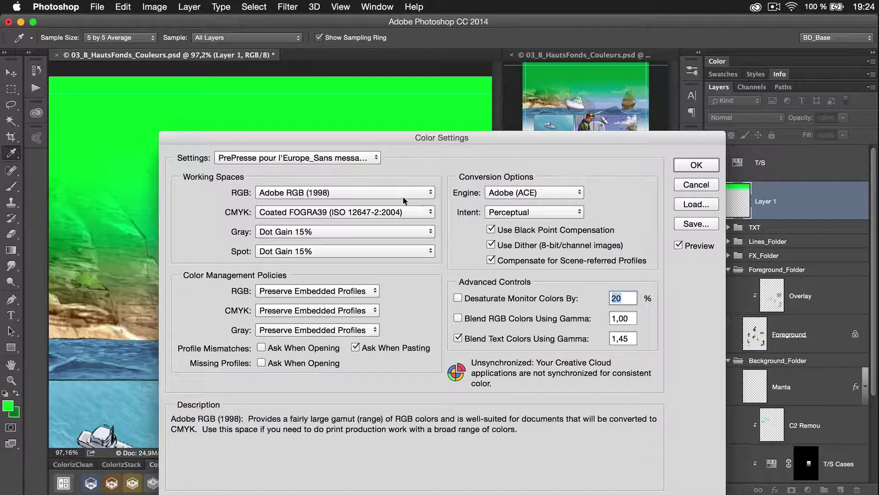
Switch to ColorSync Utility, examine the Coated FOGRA39 gamut comparison from another angle, and switch back to Photoshop
key("super+Tab")
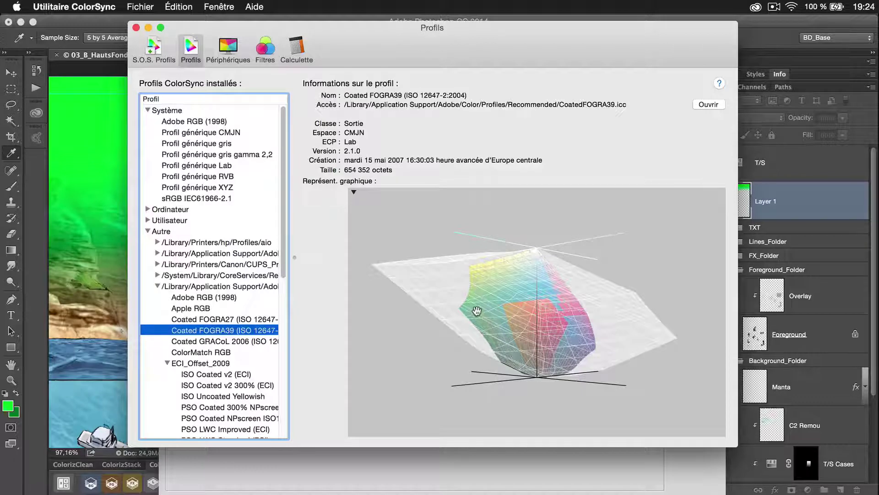
left_click_drag(452, 290, 467, 324)
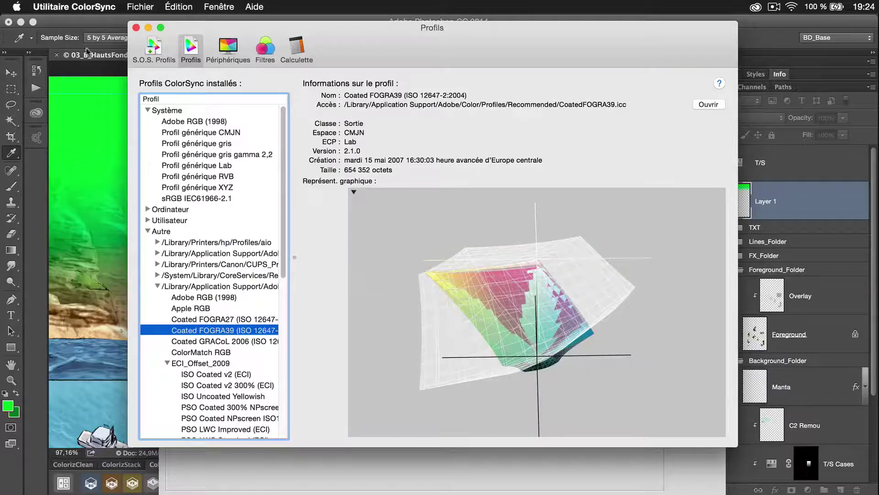
left_click(93, 24)
Review the rendering intents, set the conversion intent to Relative Colorimetric, and close Color Settings
left_click(535, 212)
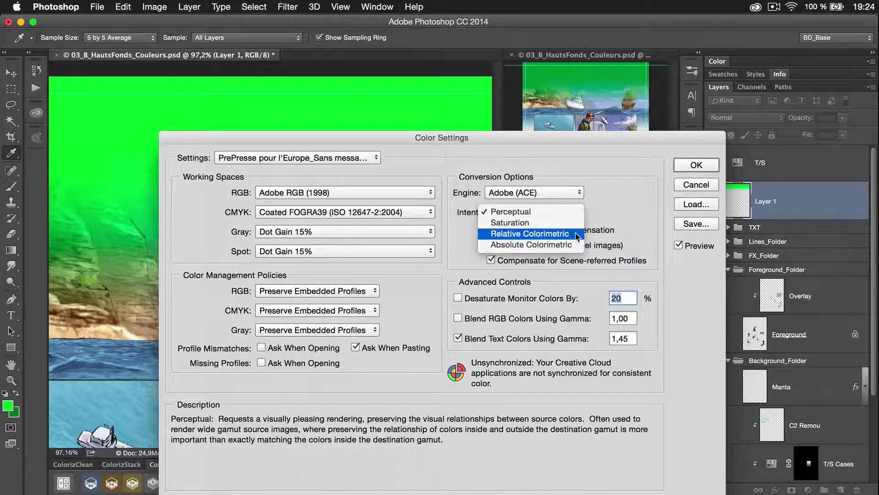
left_click(601, 213)
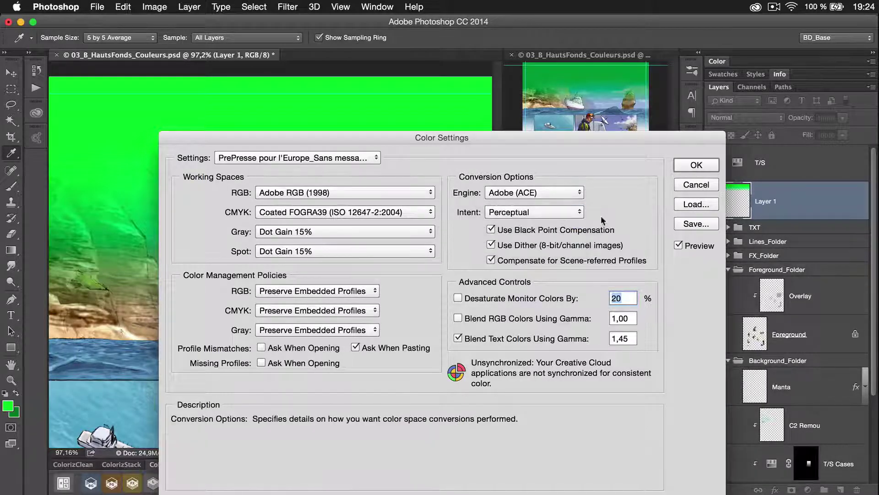
left_click(505, 214)
left_click(506, 212)
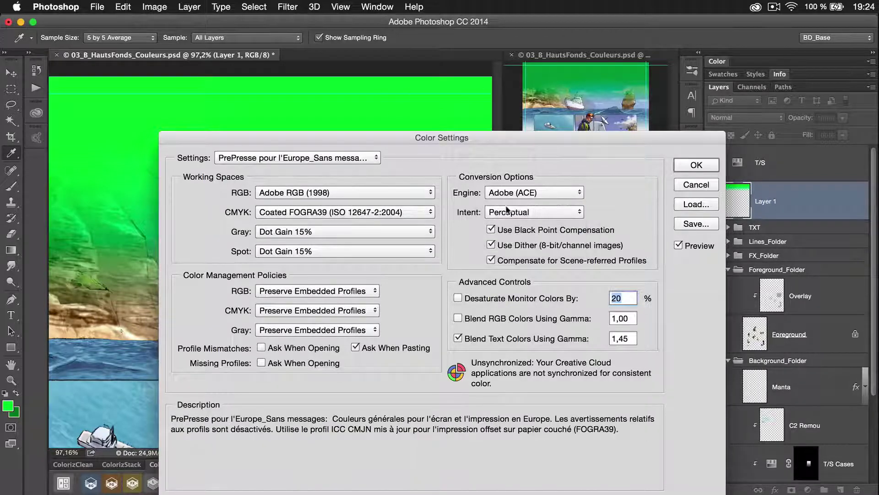
left_click(507, 210)
left_click(508, 231)
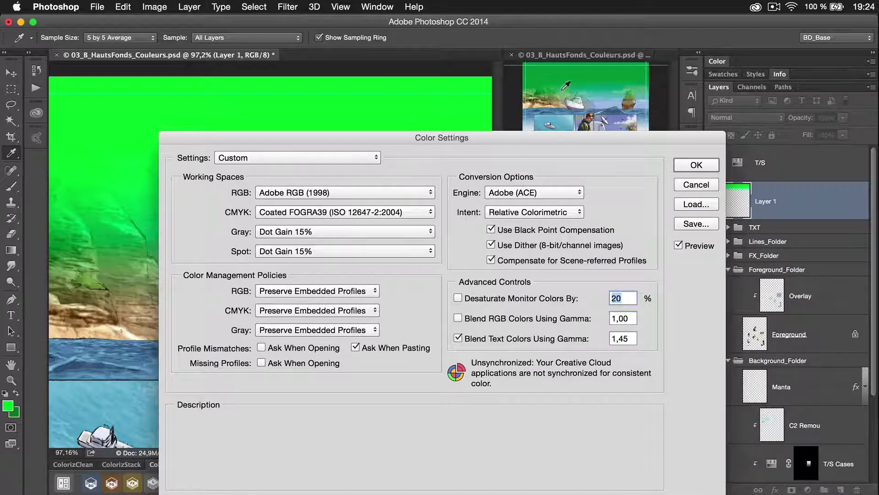
left_click(694, 185)
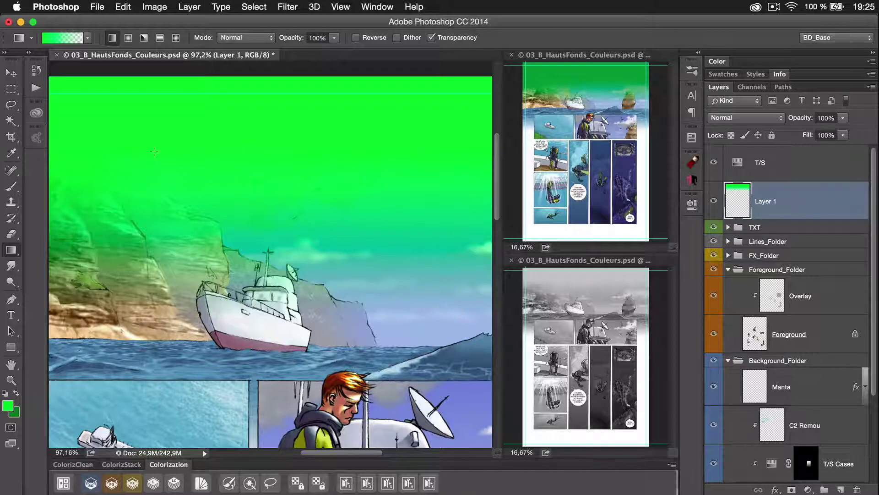
Replace Layer 1's green-to-transparent gradient with a downward light-to-dark green gradient, using the foreground-to-background preset
key("super+z")
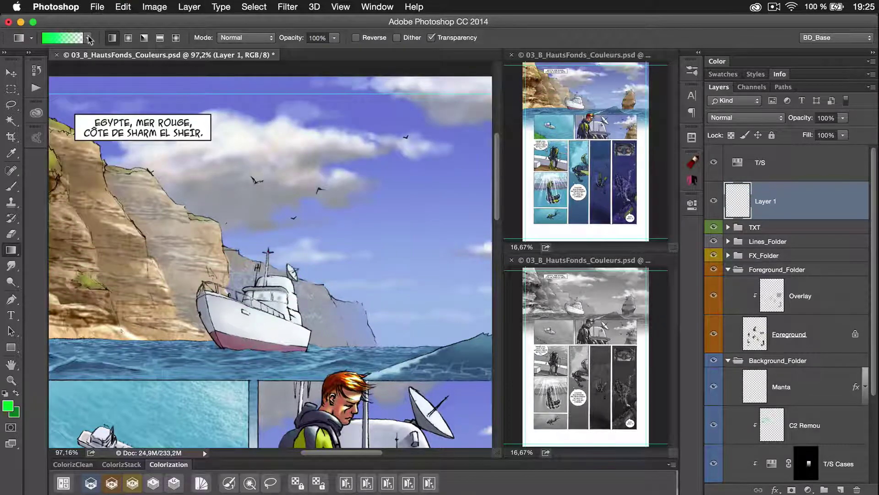
left_click(89, 38)
left_click(26, 62)
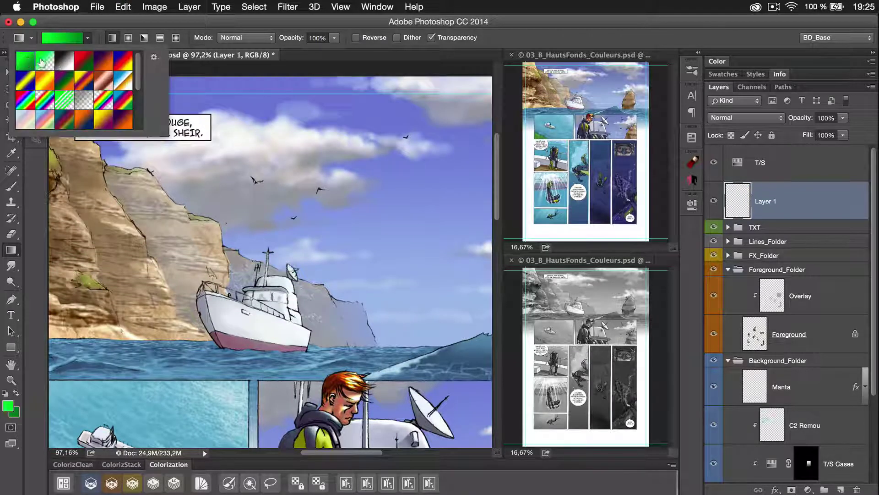
left_click(111, 24)
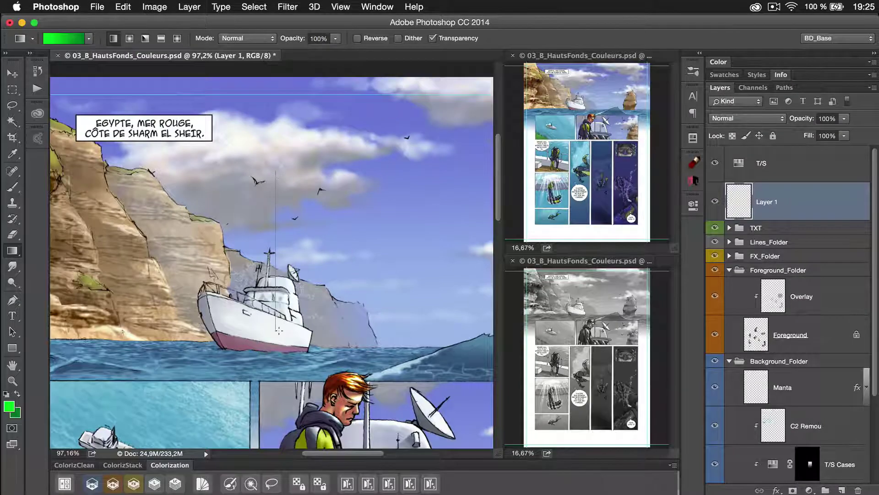
left_click_drag(276, 348, 278, 349)
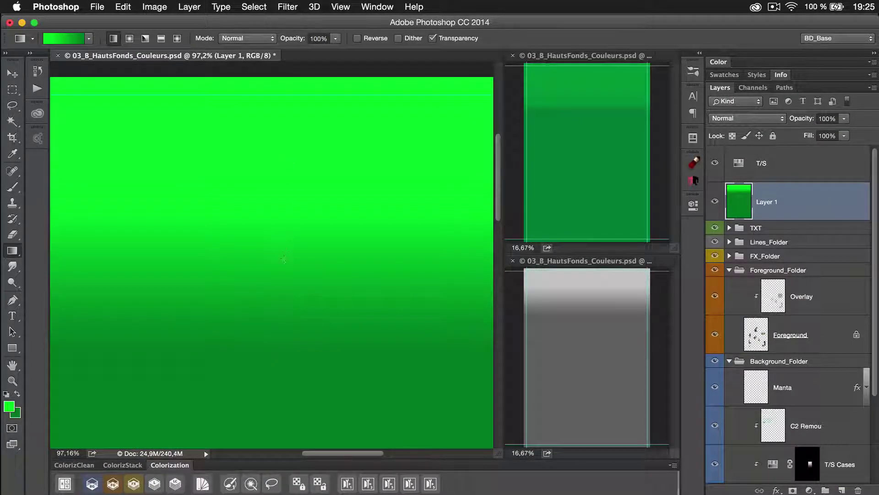
left_click_drag(284, 259, 280, 317)
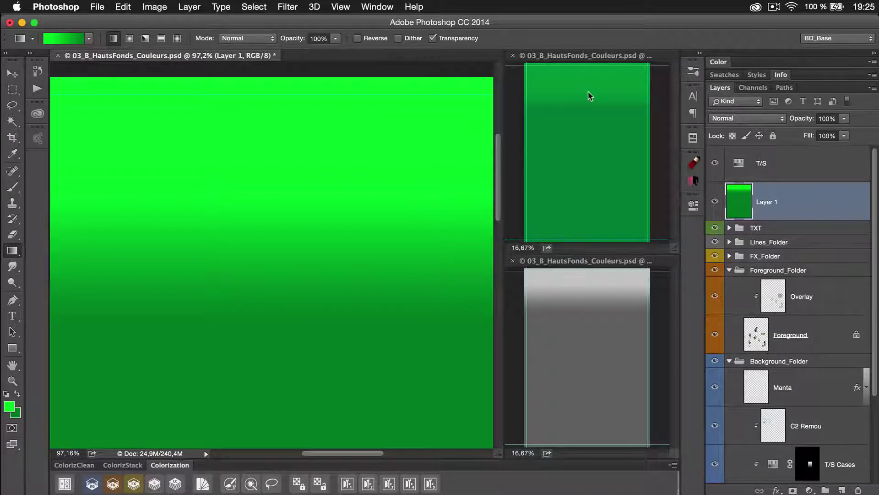
Preview converting the page to the Coated FOGRA39 profile, place the dialog clear of the main image, and set the intent to Perceptual
left_click(154, 7)
mouse_move(123, 6)
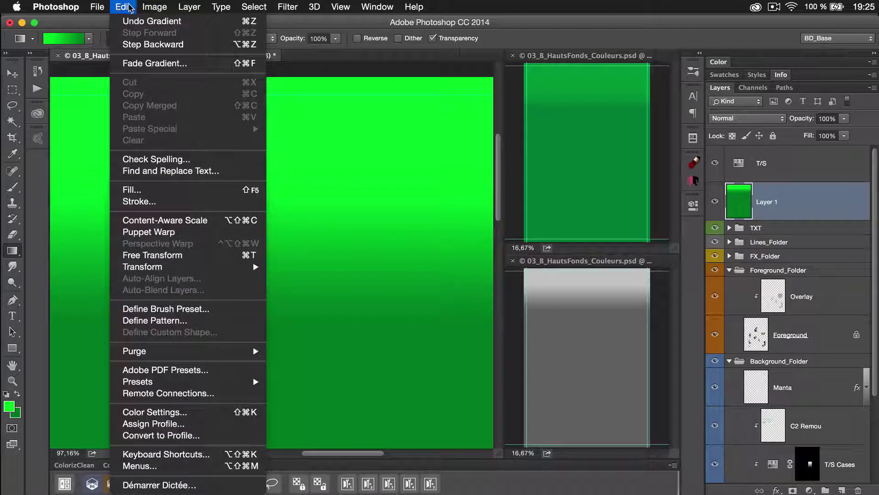
left_click(212, 435)
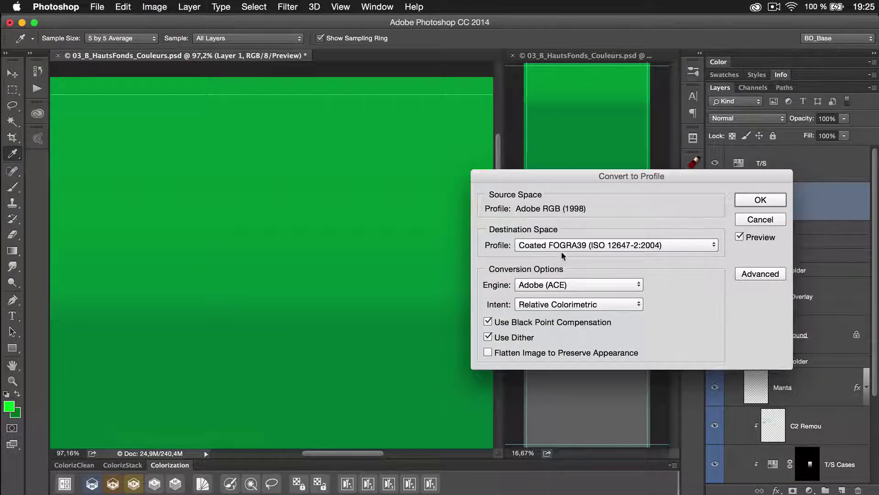
left_click_drag(552, 181, 596, 164)
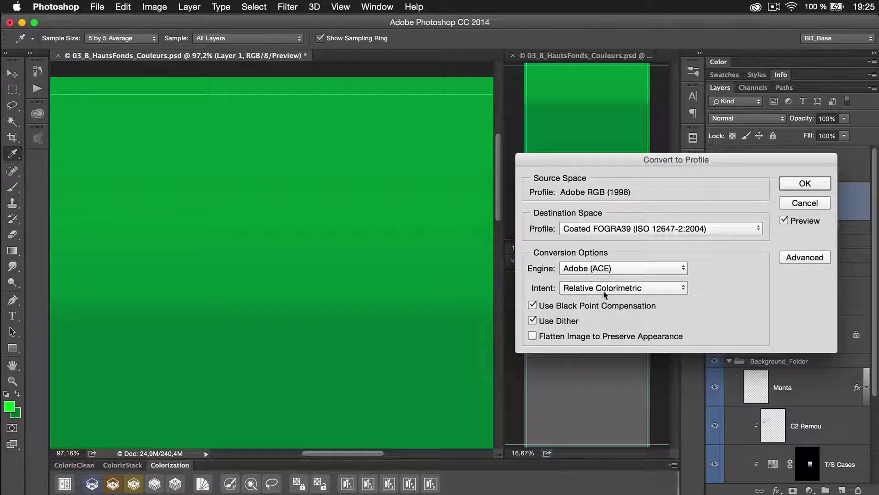
left_click(606, 295)
left_click(605, 264)
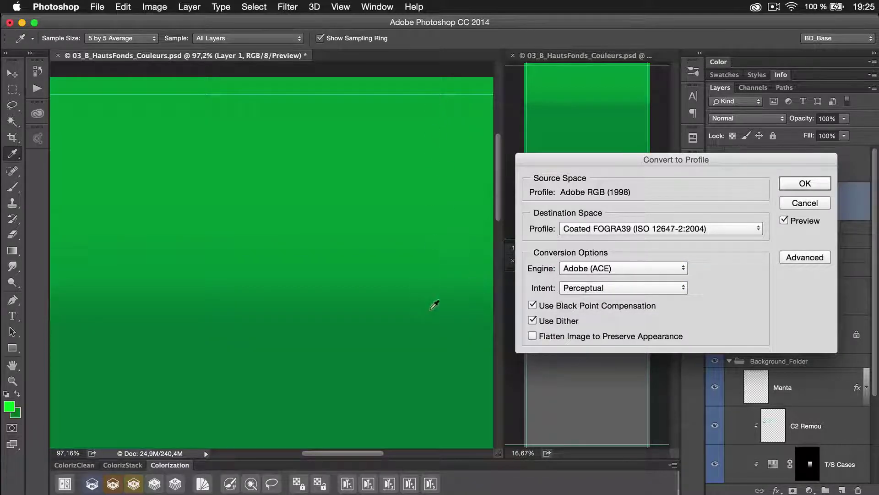
Compare the green gradient's conversion preview under Relative Colorimetric and Perceptual intents, and cancel the profile conversion
left_click(568, 289)
left_click(568, 311)
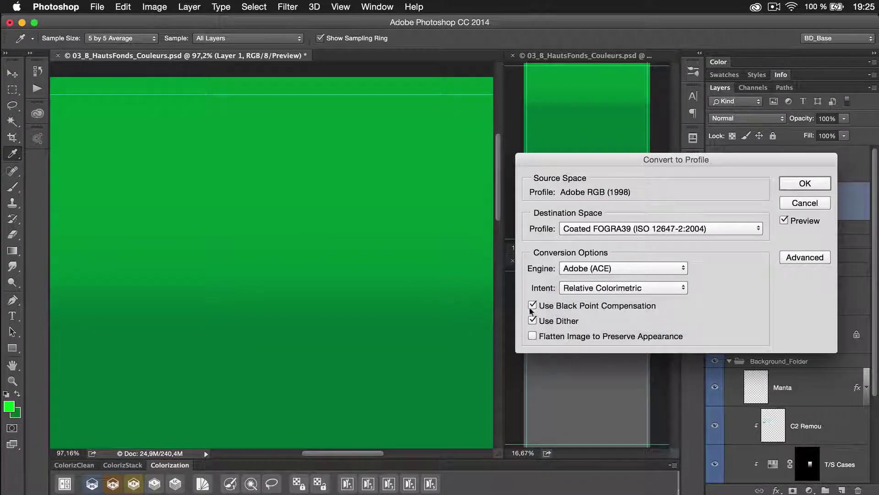
left_click(597, 288)
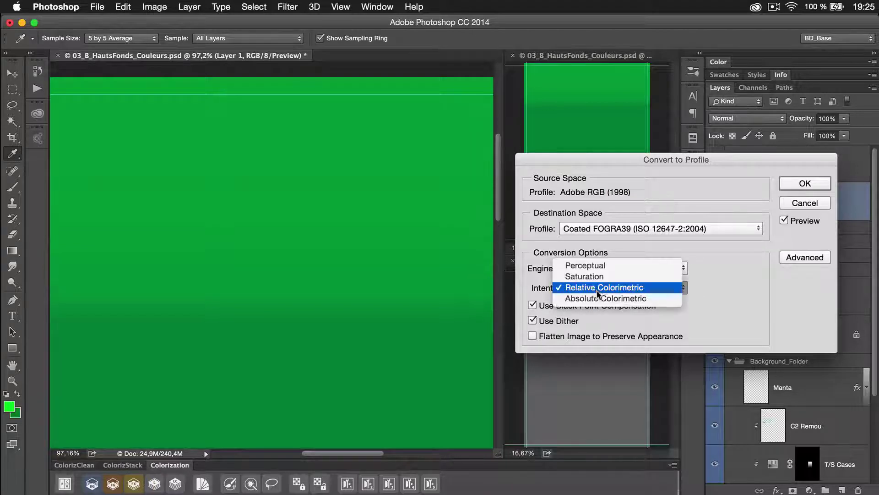
left_click(595, 267)
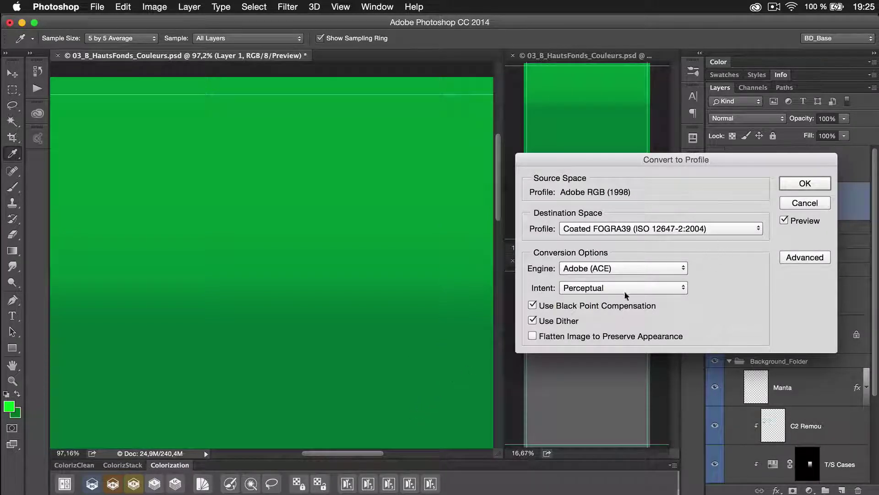
left_click(803, 204)
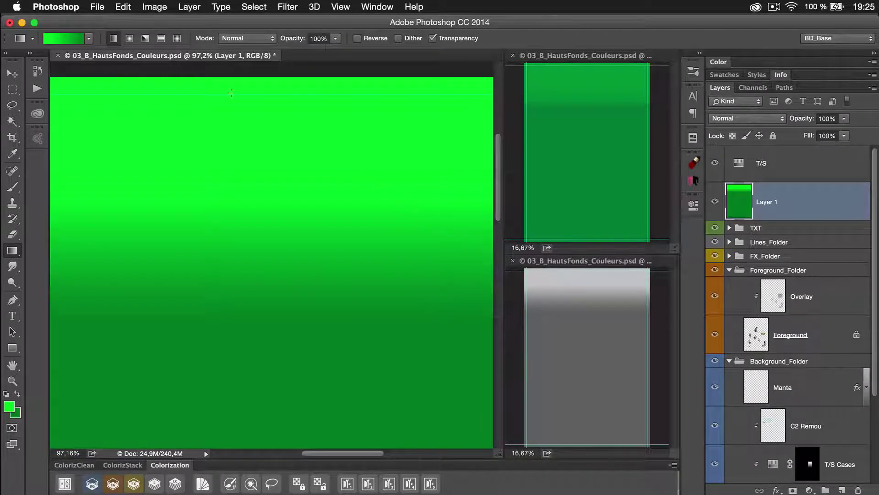
Open Color Settings, bring the whole dialog into view to check the conversion options, and cancel it
left_click(156, 8)
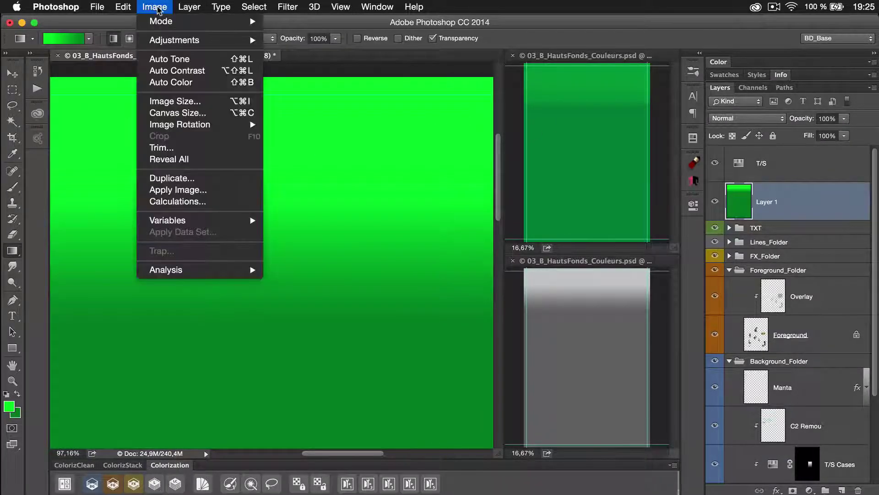
mouse_move(133, 8)
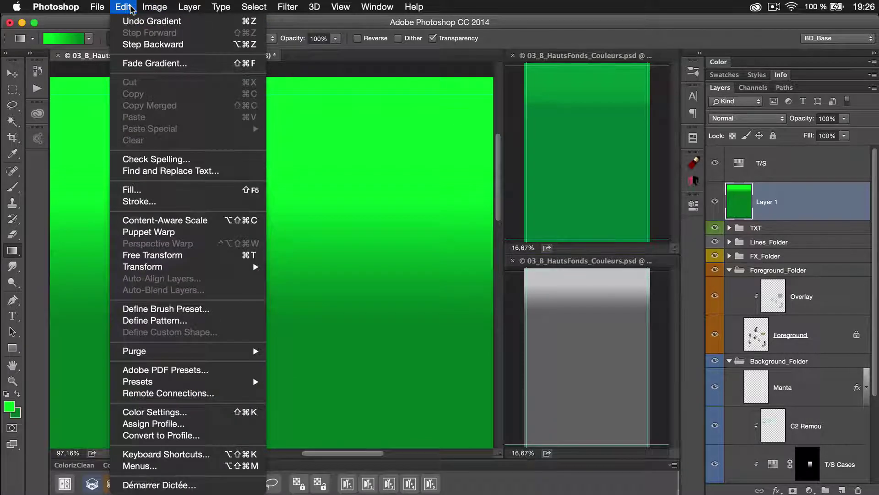
left_click(191, 414)
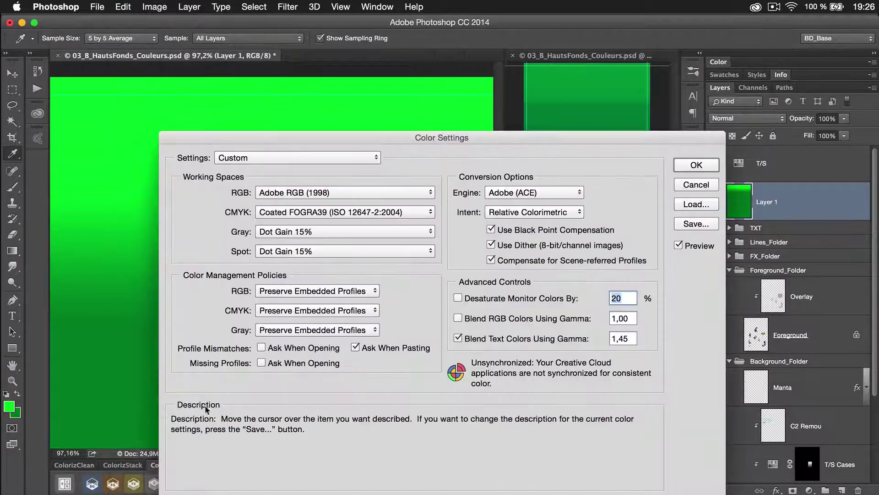
left_click_drag(337, 134, 334, 116)
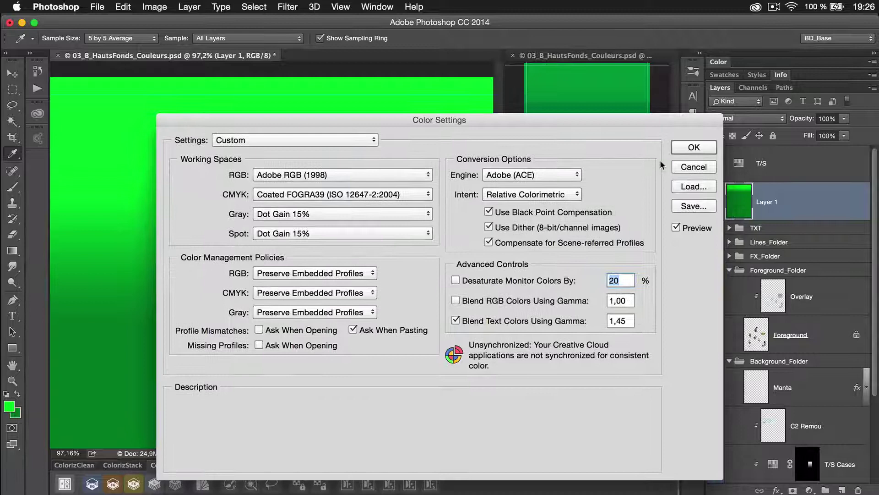
left_click(693, 169)
Delete the green gradient layer and close both the CMYK and gray proof windows
key("BackSpace")
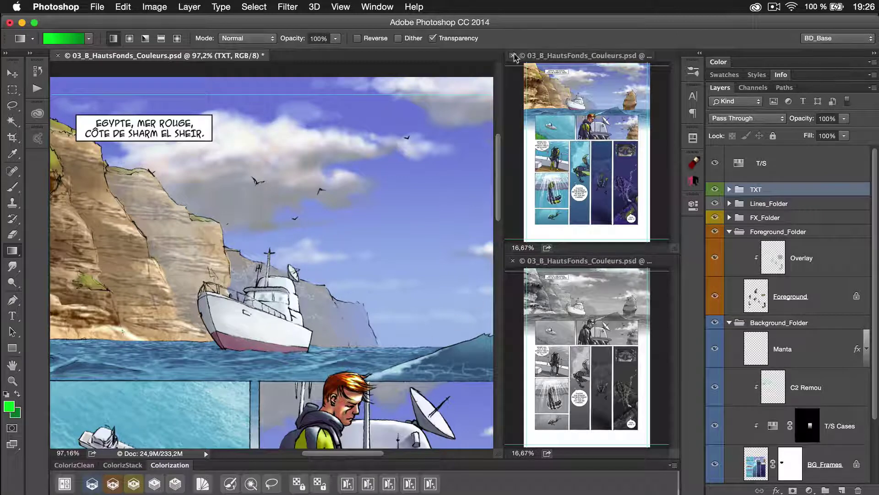
left_click_drag(534, 56, 603, 53)
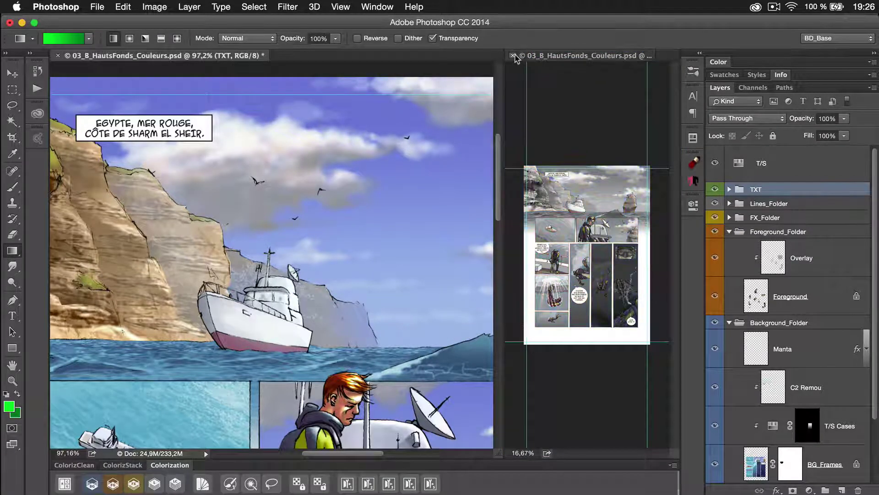
left_click(512, 56)
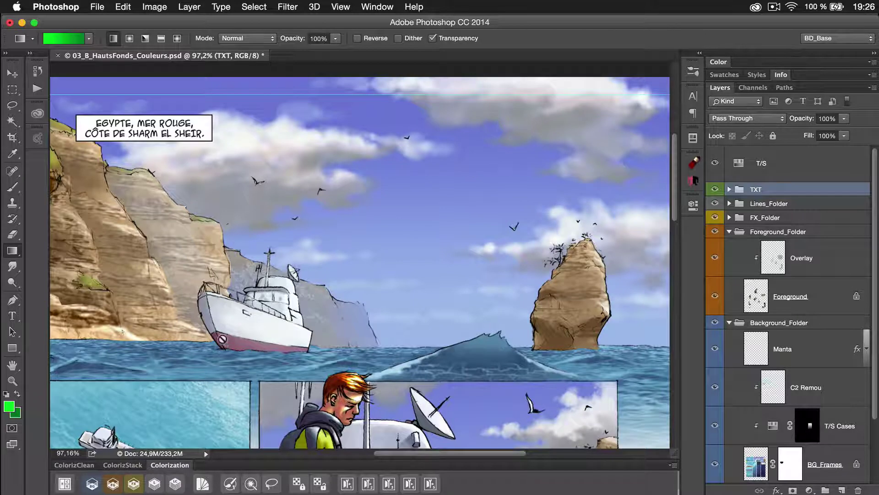
Activate the Move tool, run the first custom action of the Colorization toolset, read its sample alert, and stop it
key("v")
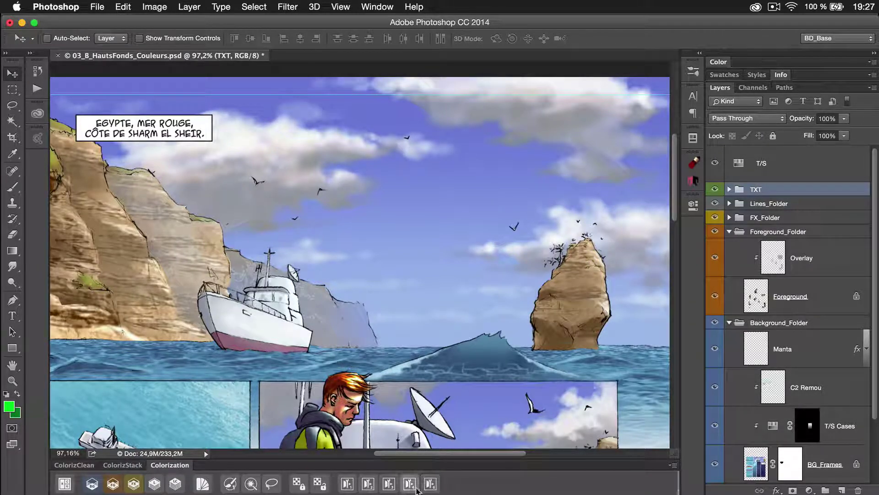
left_click(348, 484)
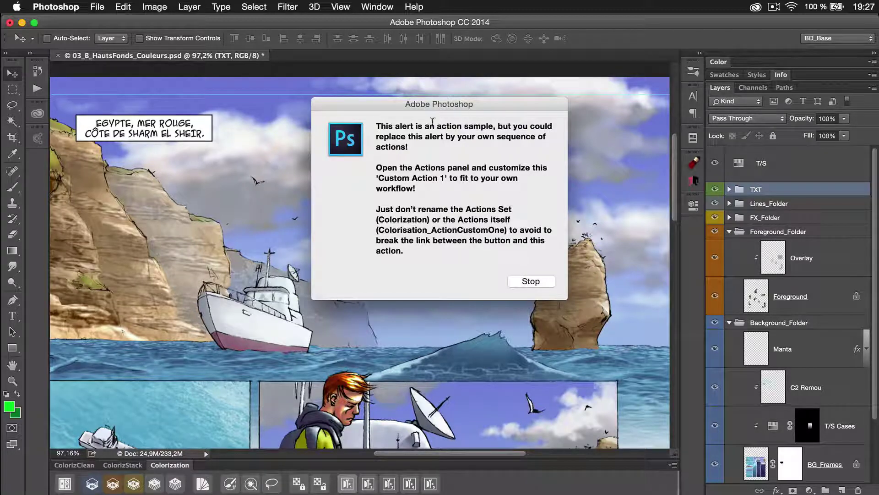
left_click_drag(438, 103, 413, 134)
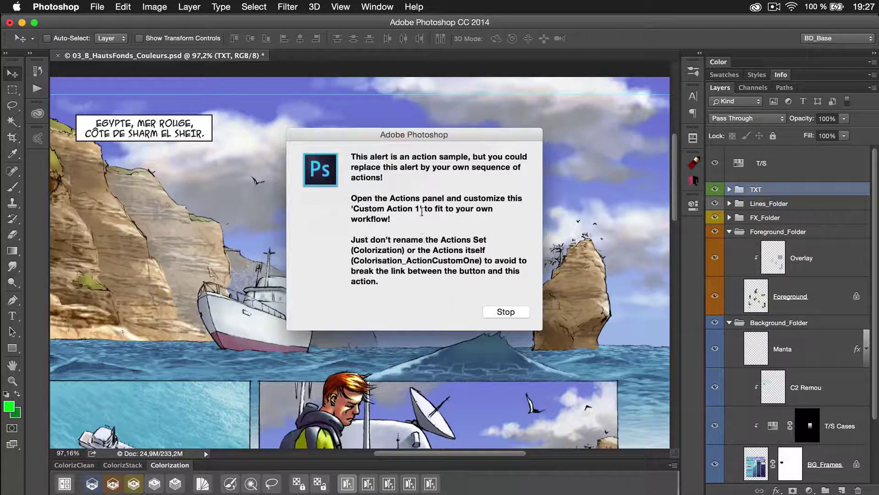
left_click(506, 311)
Show the recorded actions, collapse the Colorization and _Gestion sets, and check the Colorization entry among the available action sets
left_click(39, 87)
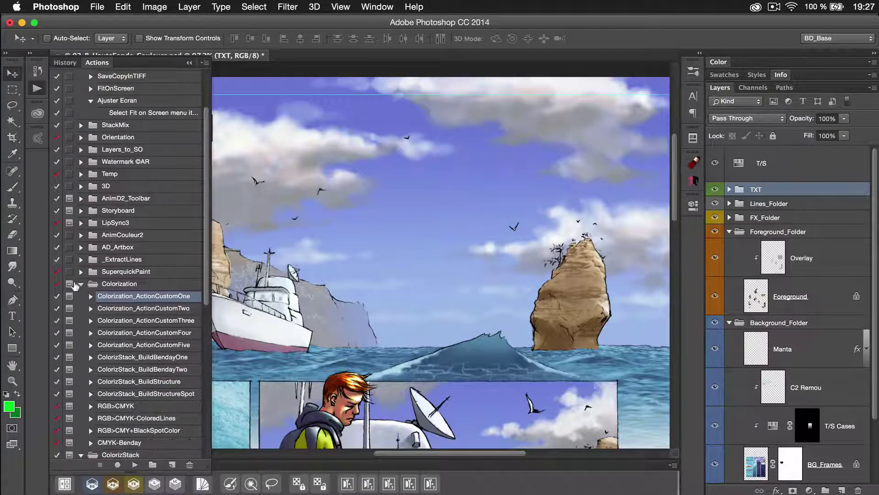
left_click(80, 283)
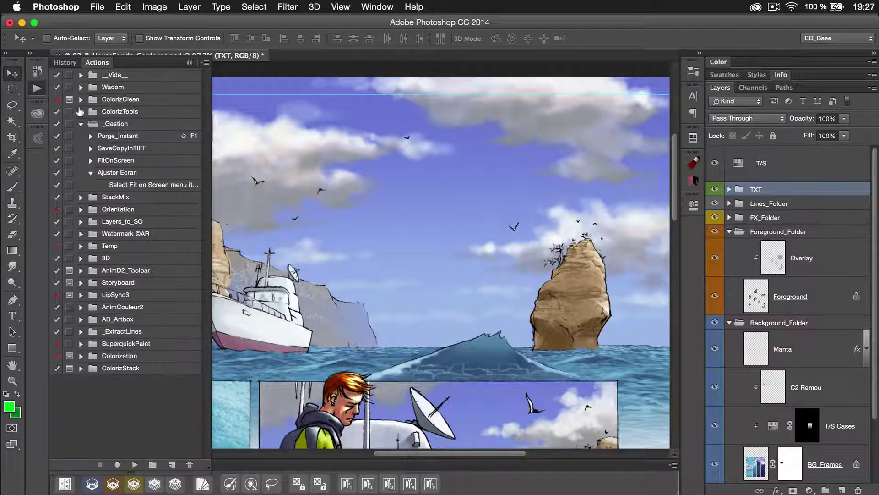
left_click(81, 124)
left_click(205, 63)
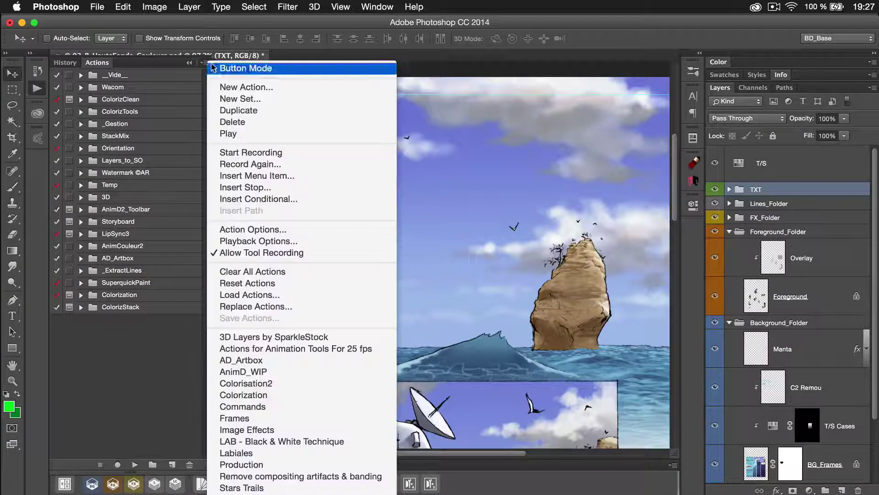
left_click(266, 399)
Select and expand the Colorization action set to examine its custom and RGB-to-CMYK actions
left_click(108, 294)
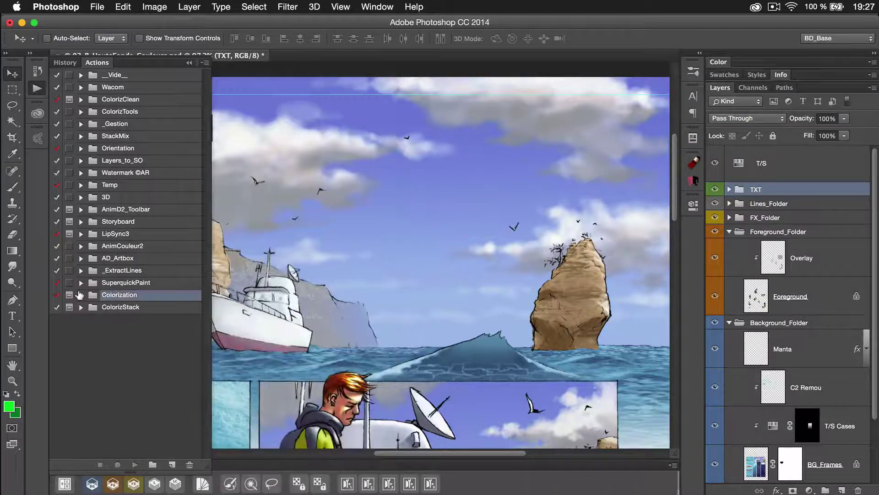
left_click(81, 294)
scroll(203, 317, "down", 1)
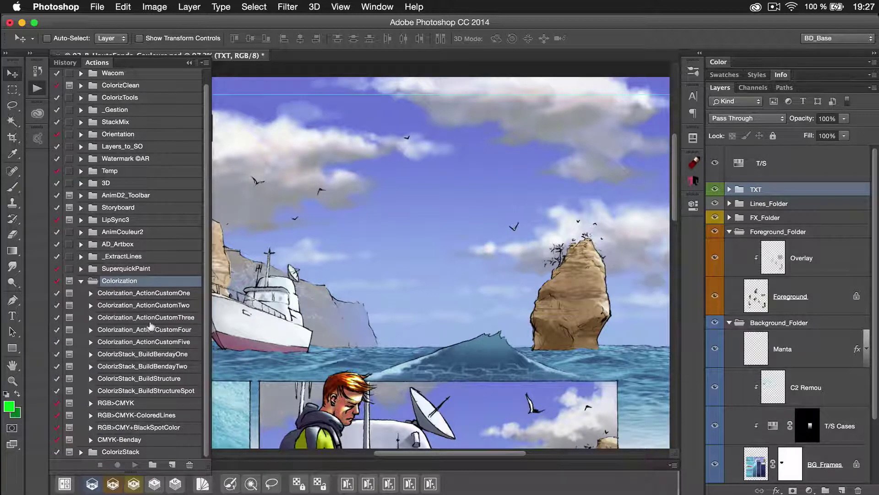
Go through the five custom actions of the Colorization set, from Colorization_ActionCustomOne to Colorization_ActionCustomFive
left_click(167, 292)
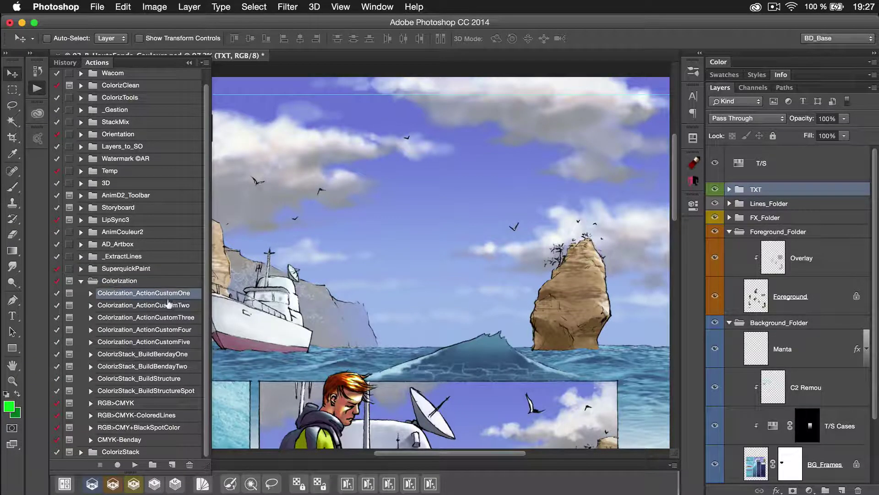
left_click(169, 304)
left_click(169, 317)
left_click(170, 329)
left_click(170, 341)
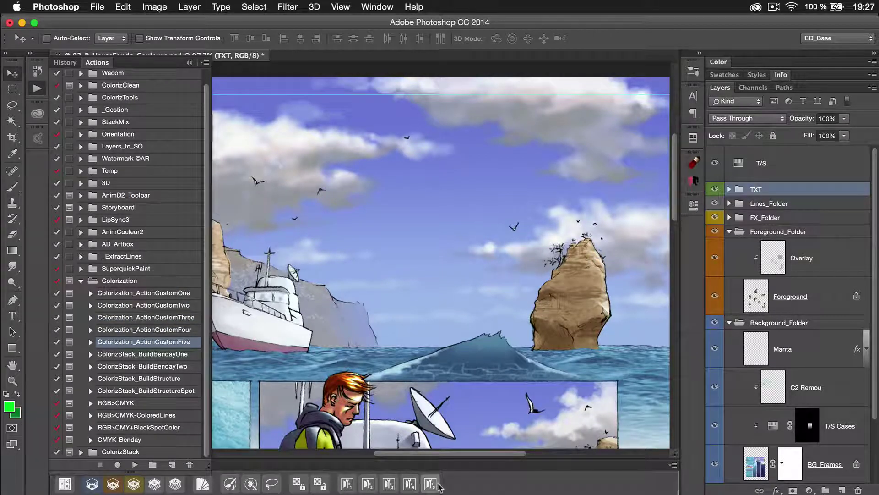
Expand Colorization_ActionCustomOne, disable its Stop command, and select the action itself
left_click(90, 293)
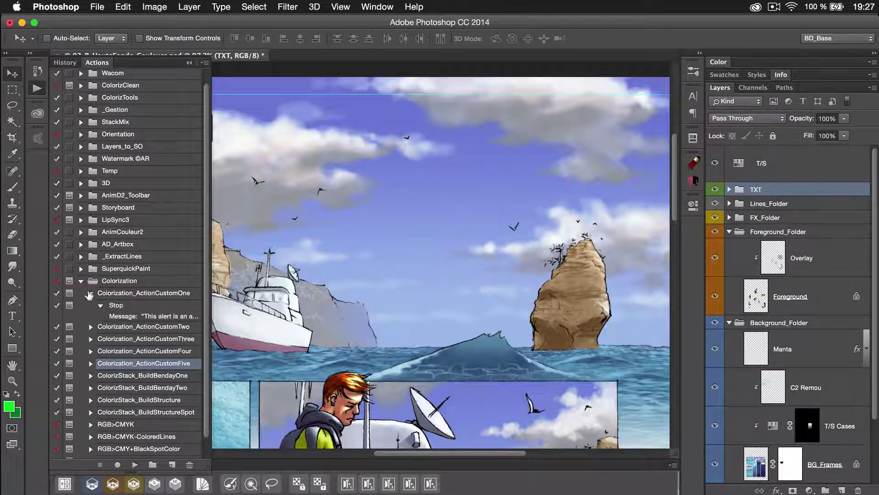
left_click(115, 306)
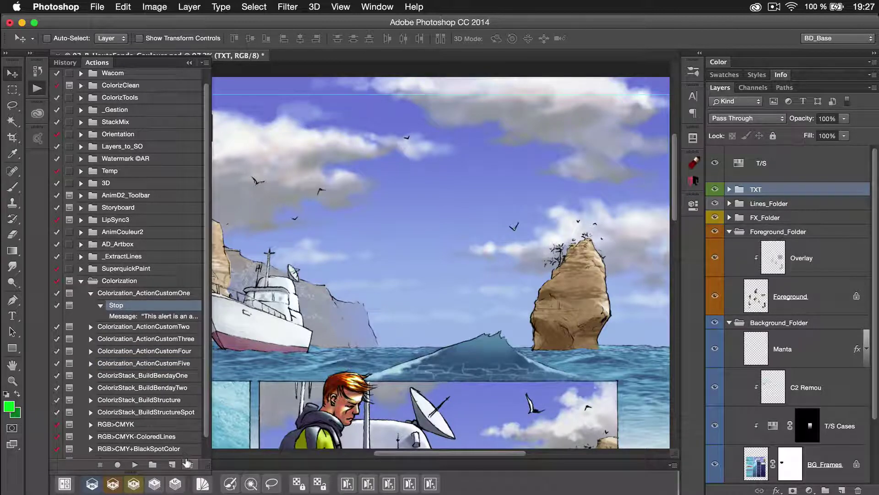
left_click(56, 305)
left_click(101, 306)
left_click(118, 293)
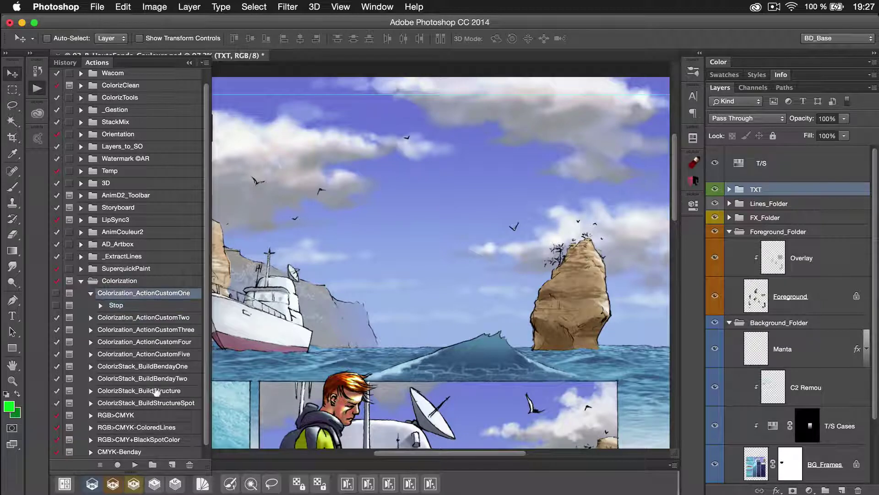
Record the selection of the AD_Bristle_1 tool preset into Colorization_ActionCustomOne, choosing from the presets of all tools, and stop recording
left_click(117, 465)
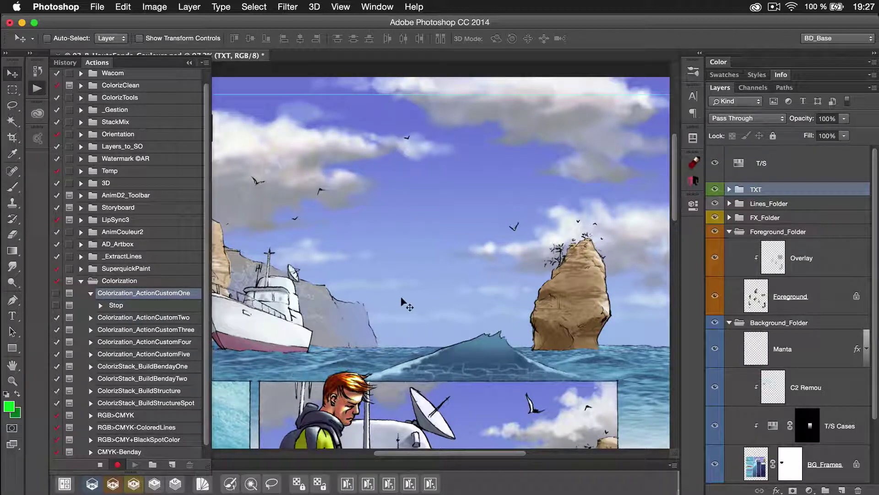
left_click(33, 40)
left_click(76, 410)
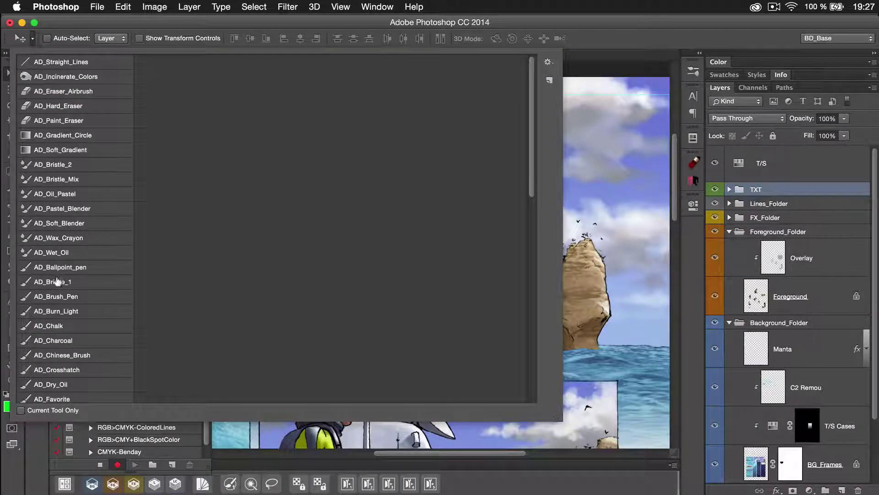
left_click(56, 281)
left_click(504, 36)
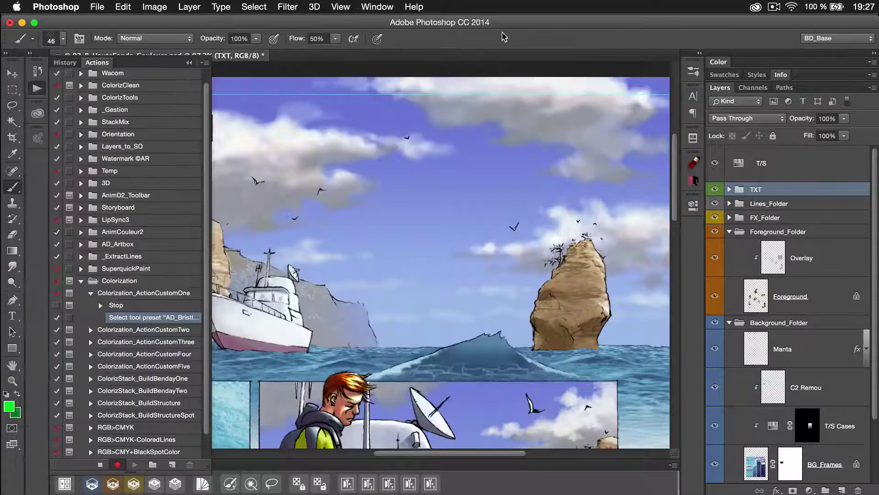
left_click(99, 465)
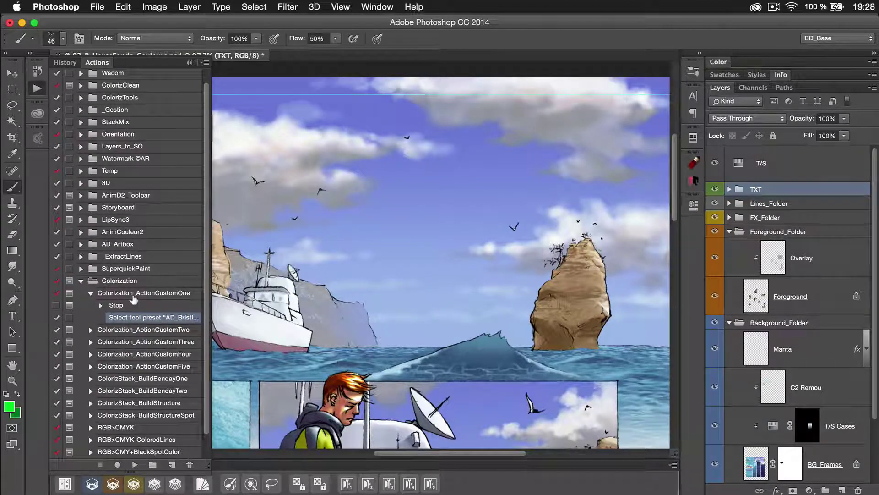
Activate the Spot Healing Brush, and test the first custom action from the Colorization toolset
left_click(14, 172)
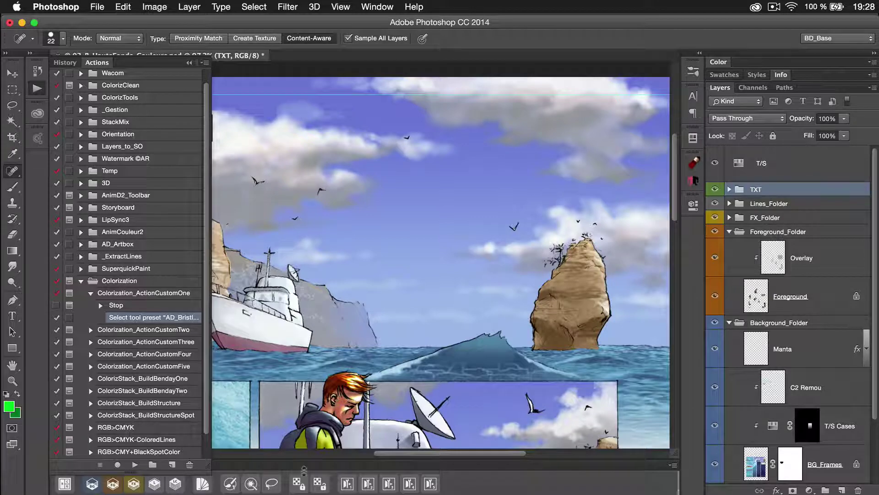
left_click(347, 483)
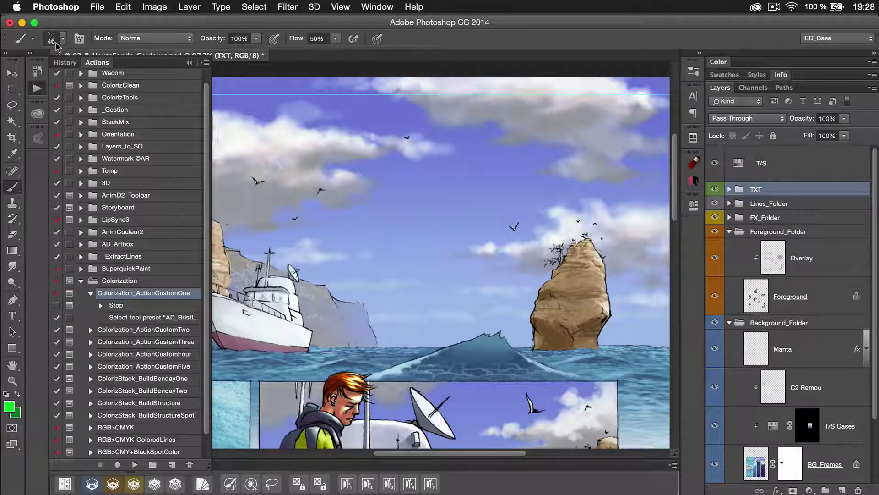
Go through the RGB>CMYK, RGB>CMY+BlackSpotColor and CMYK-Benday conversion actions of the Colorization set
scroll(205, 384, "down", 1)
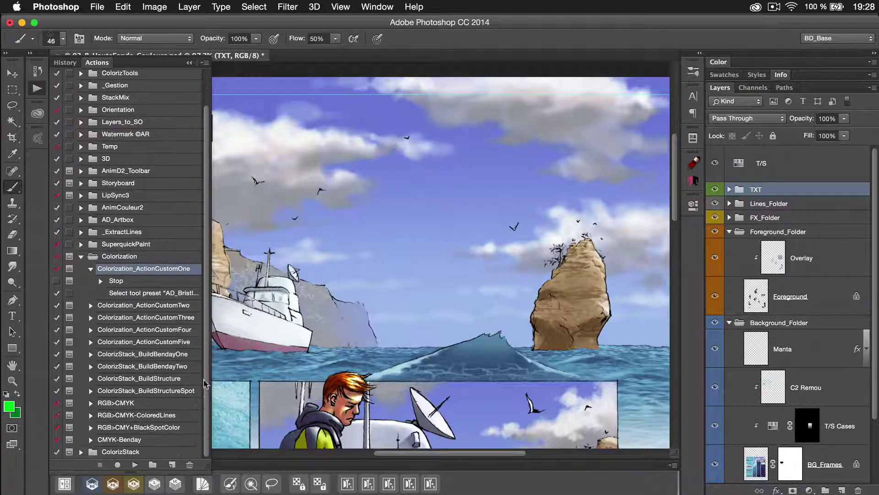
left_click(137, 403)
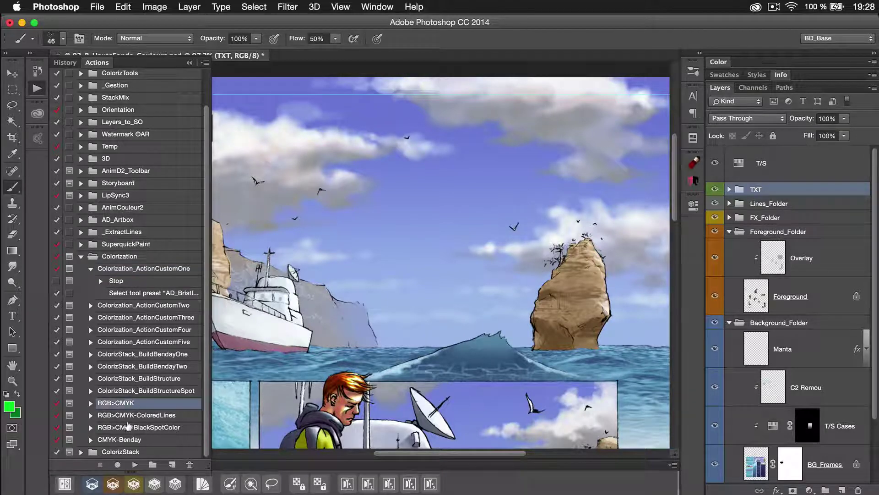
left_click(128, 426)
left_click(132, 405)
left_click(138, 427)
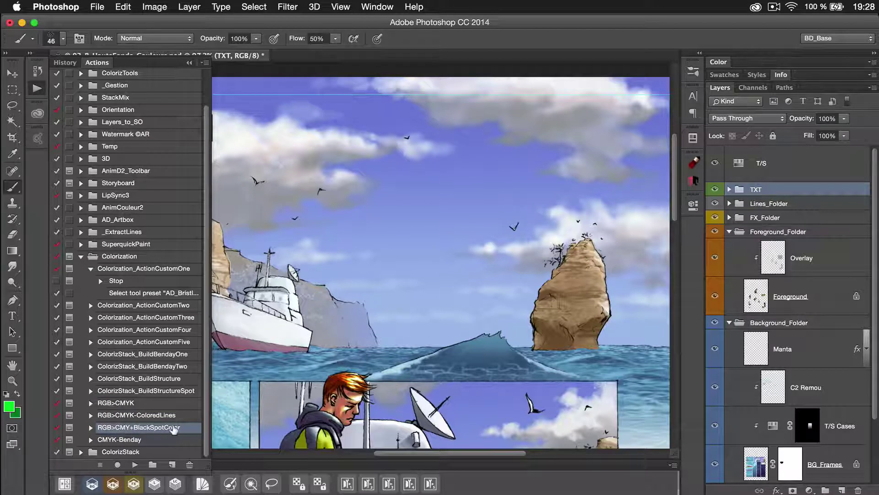
left_click(128, 439)
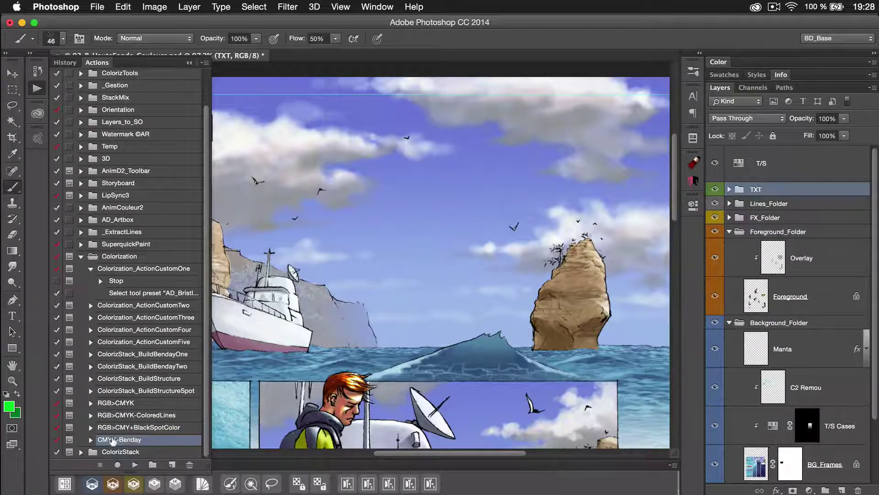
Examine the recorded commands of the CMYK-Benday and RGB>CMYK actions, leaving both collapsed
left_click(91, 439)
scroll(147, 423, "down", 3)
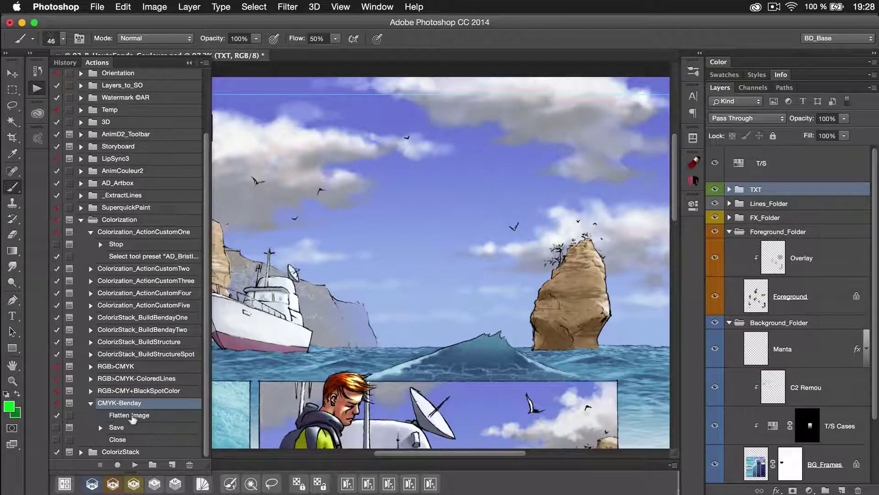
left_click(88, 403)
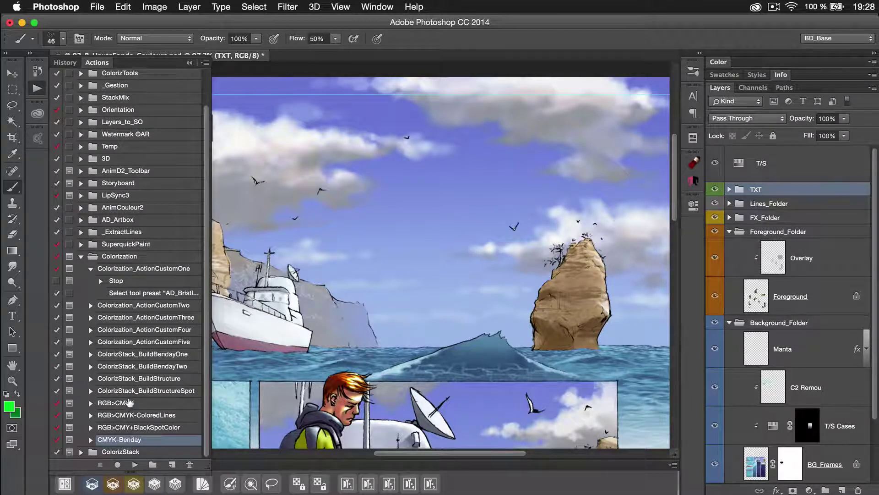
left_click(90, 403)
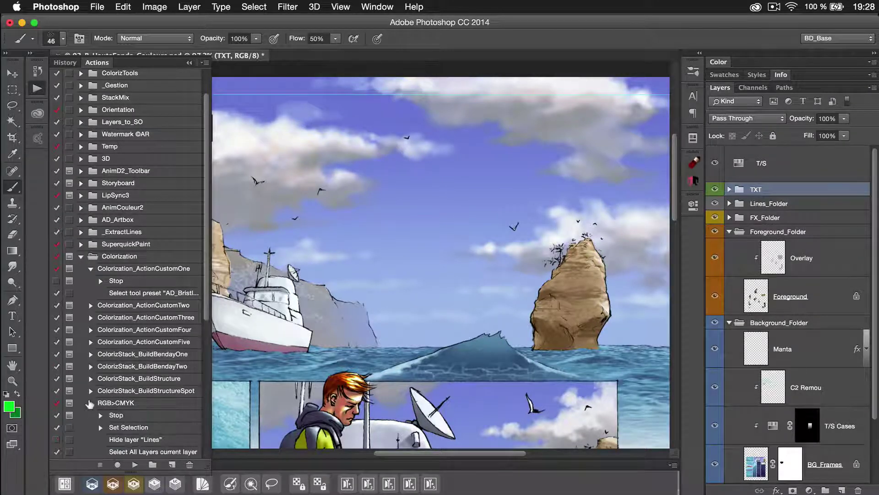
left_click(90, 403)
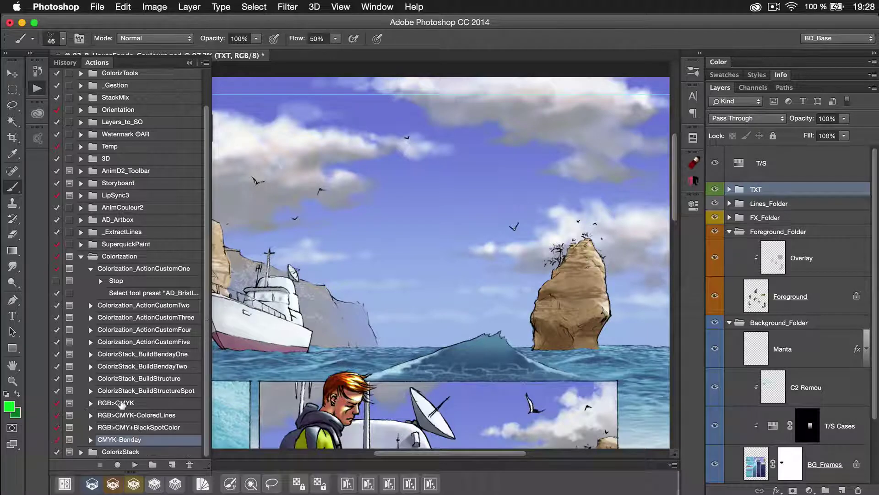
left_click(90, 402)
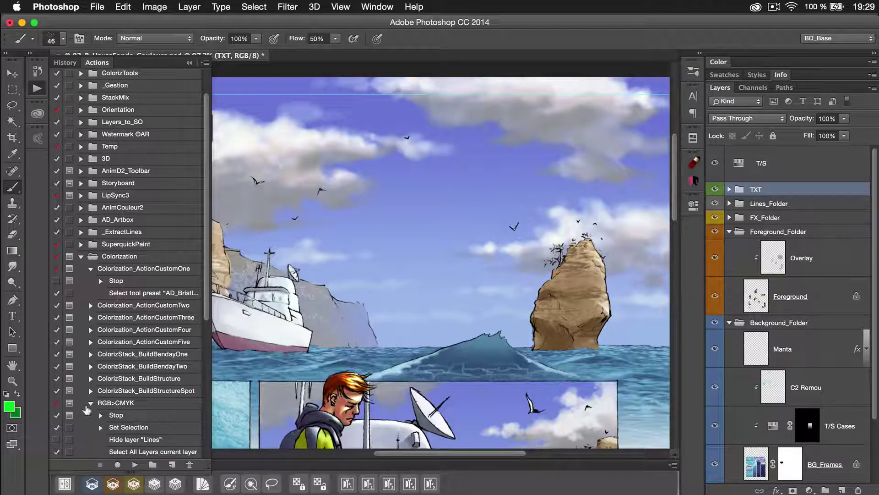
left_click(89, 404)
Reset the foreground and background colours to default black and white, and shrink the actions list to uncover the Colorization toolset
left_click(6, 393)
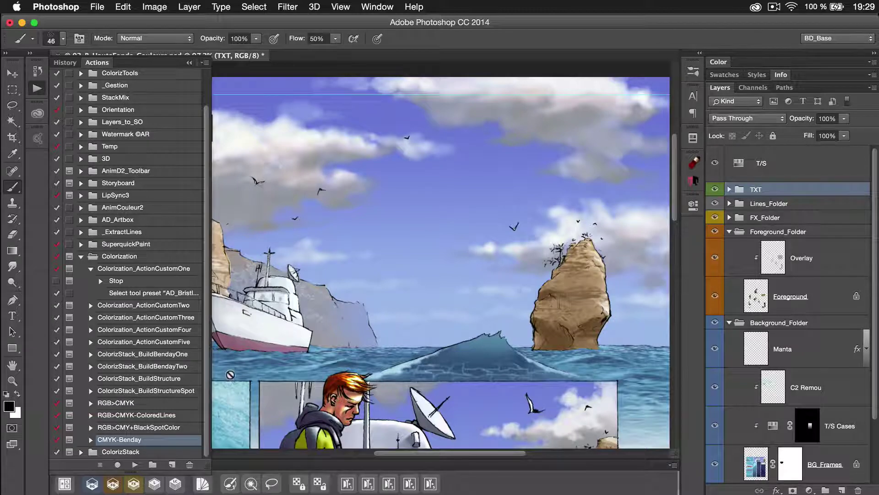
left_click_drag(202, 467, 200, 440)
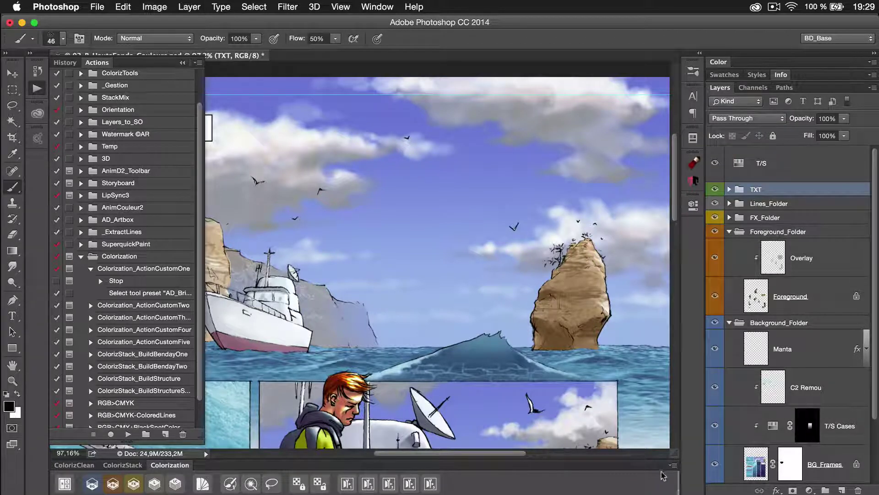
Open the Colorization Online Infos page in the browser and examine its Colorisation heading and resource links
left_click(673, 466)
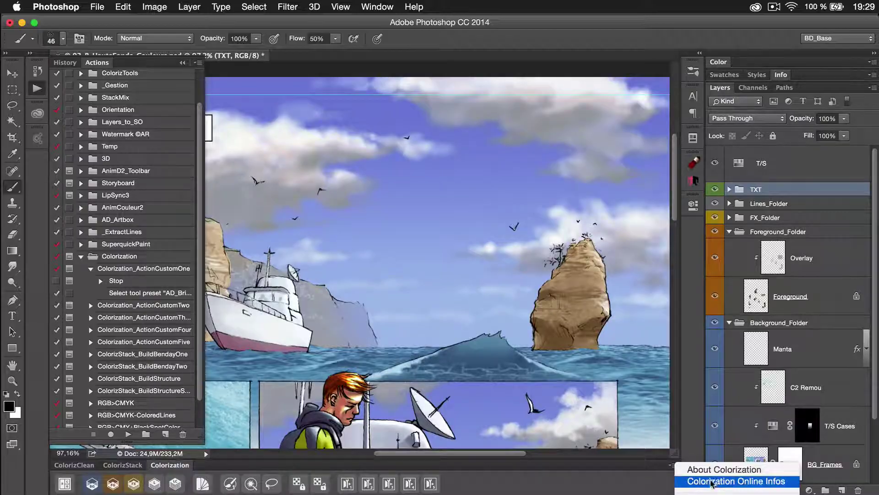
left_click(713, 481)
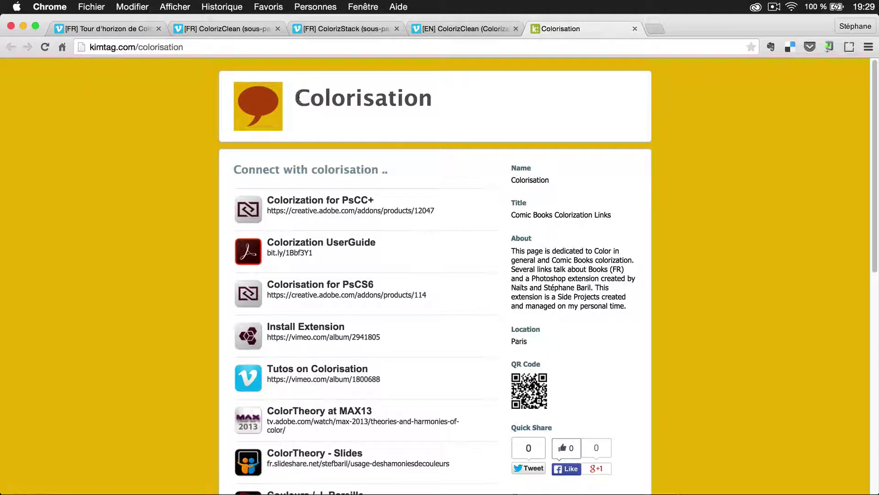
left_click_drag(297, 98, 431, 103)
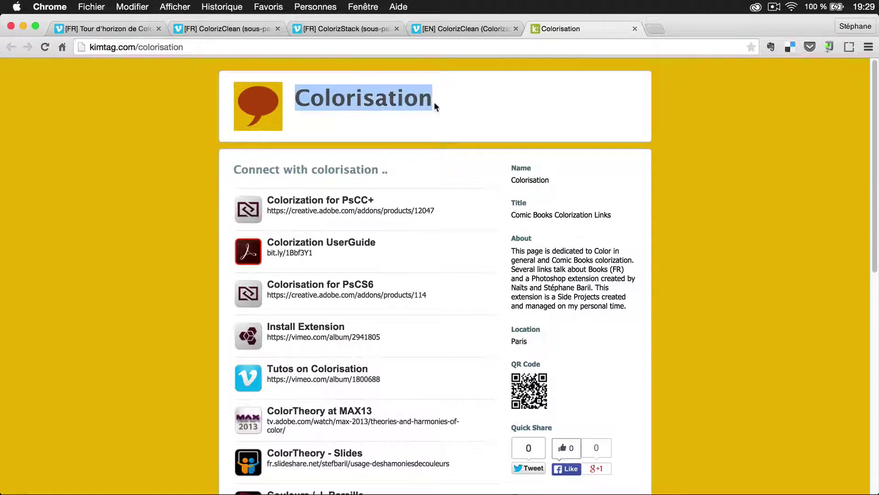
left_click(396, 120)
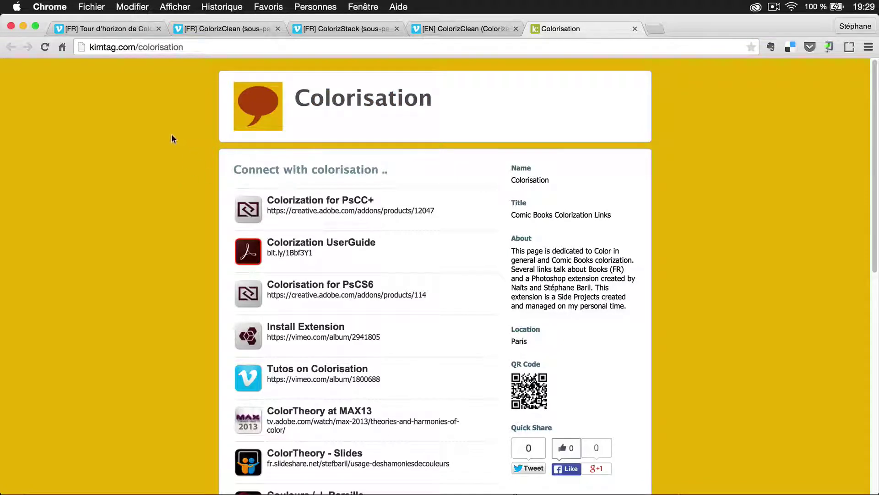
Switch back to Photoshop and collapse Colorization_ActionCustomOne in the actions list
key("super+Tab")
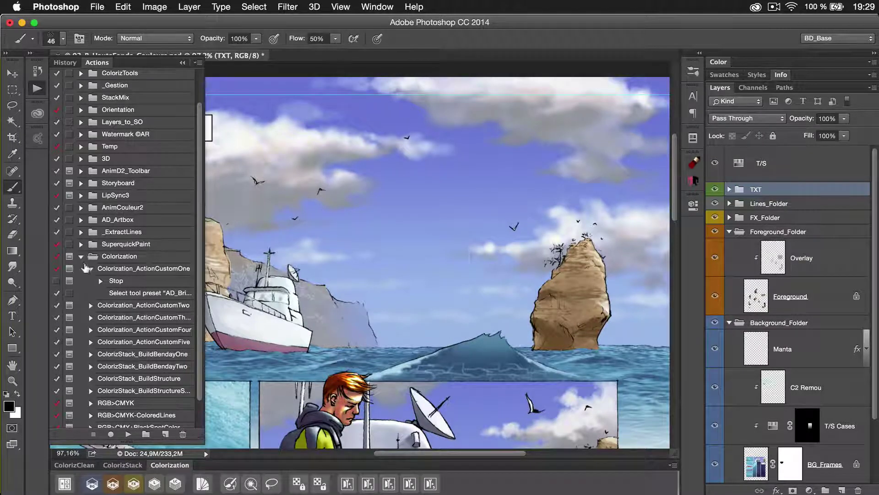
left_click(91, 269)
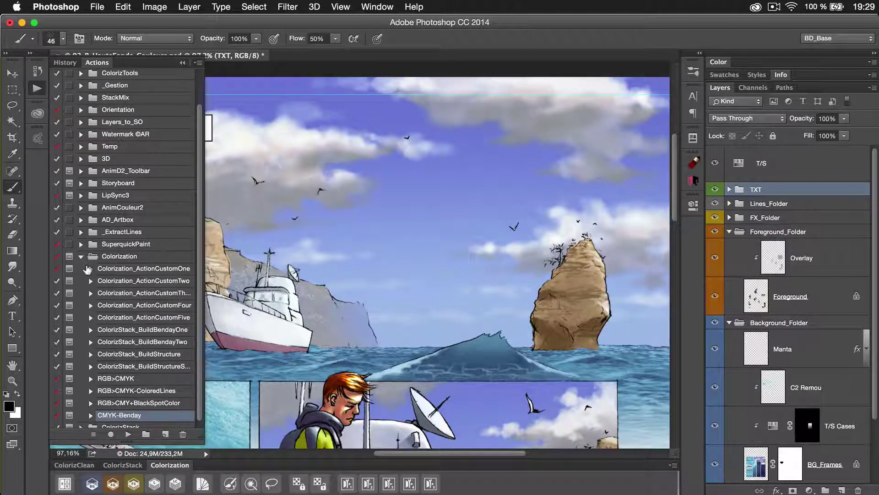
left_click(37, 88)
left_click(37, 88)
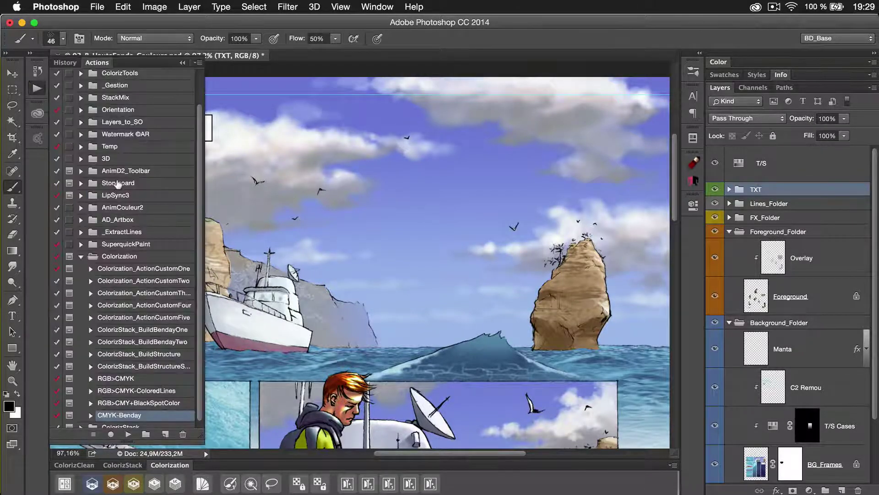